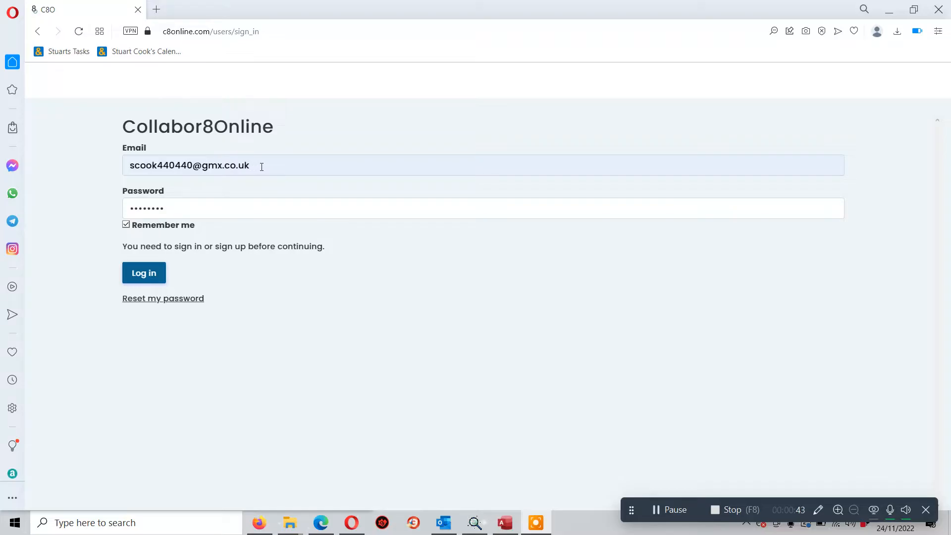
Review the prefilled email and password fields, and view the password reset page before returning to the sign-in page.
{"action": "left_click_drag", "start_coordinate": [254, 166], "coordinate": [124, 168]}
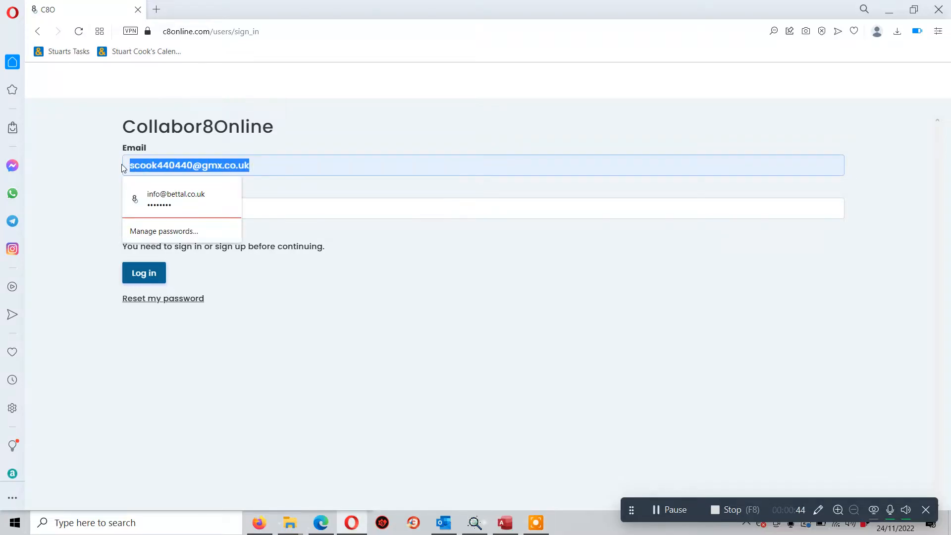
{"action": "left_click", "coordinate": [272, 206]}
{"action": "left_click_drag", "start_coordinate": [179, 207], "coordinate": [115, 212]}
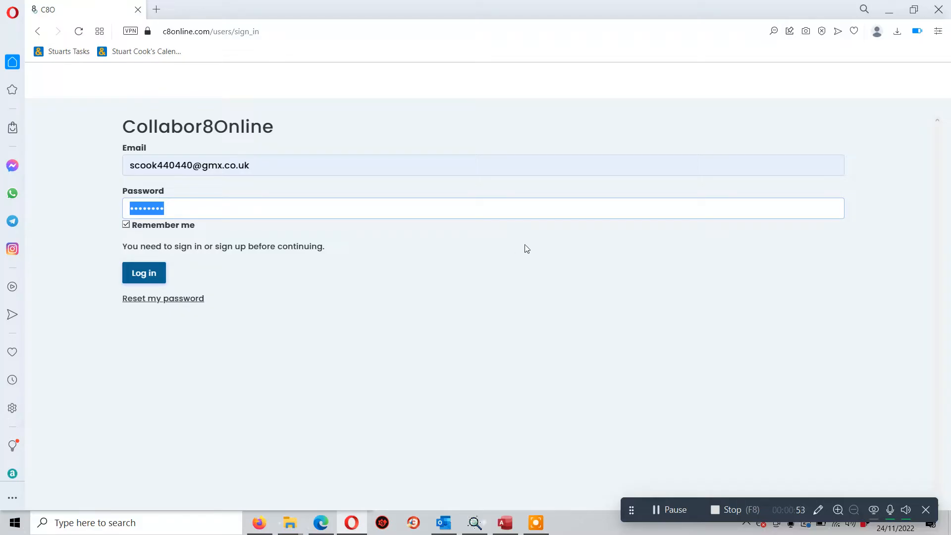
{"action": "left_click", "coordinate": [449, 277]}
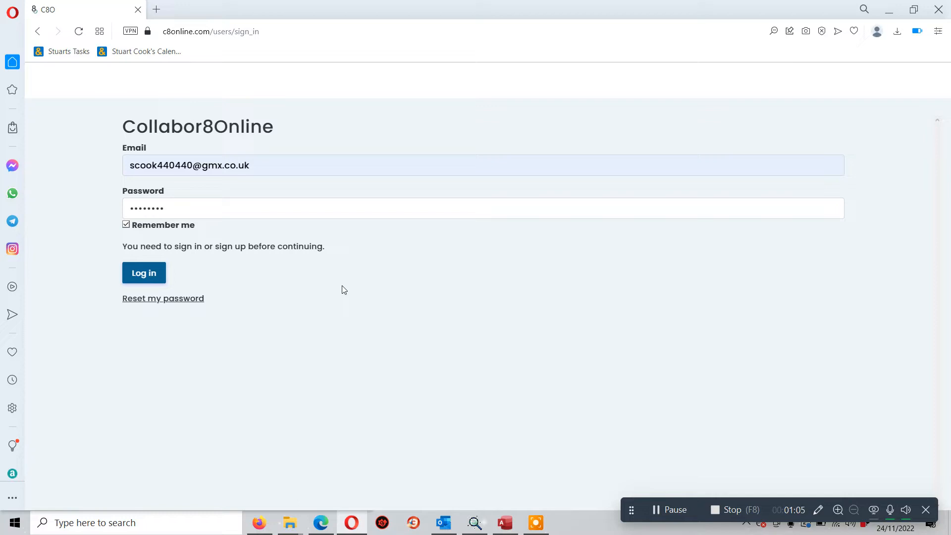
{"action": "left_click", "coordinate": [136, 300]}
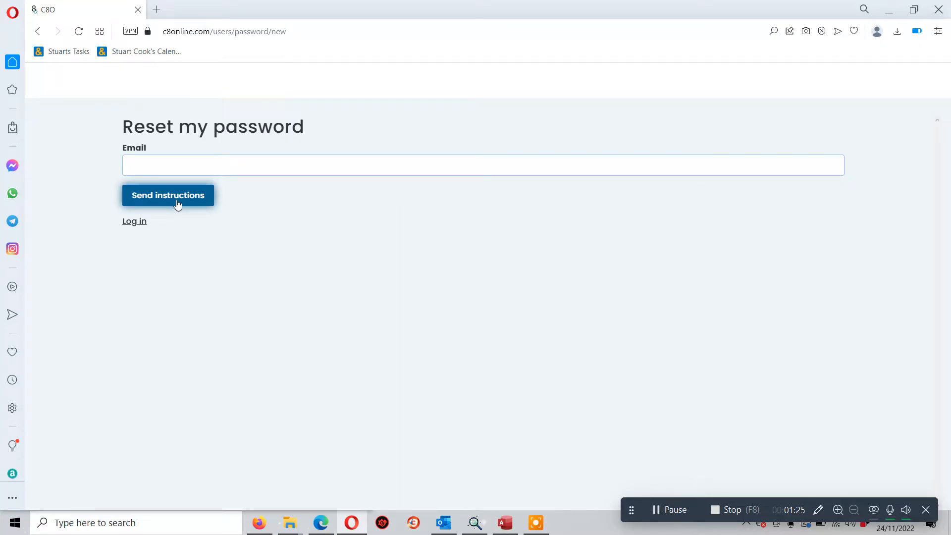
{"action": "left_click", "coordinate": [37, 31]}
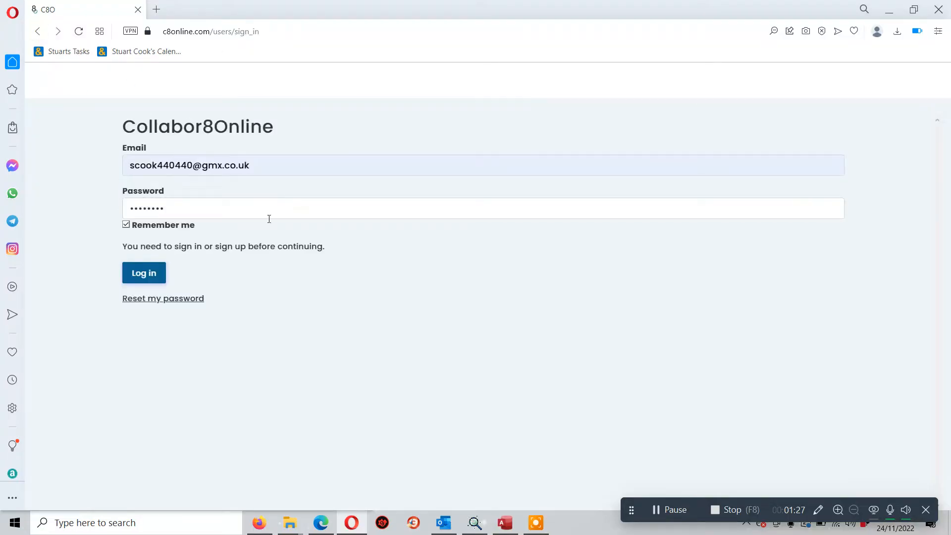
Log in with the prefilled credentials and open the a) BETTAL DEMO SITE project with its folder tree collapsed.
{"action": "left_click", "coordinate": [154, 278]}
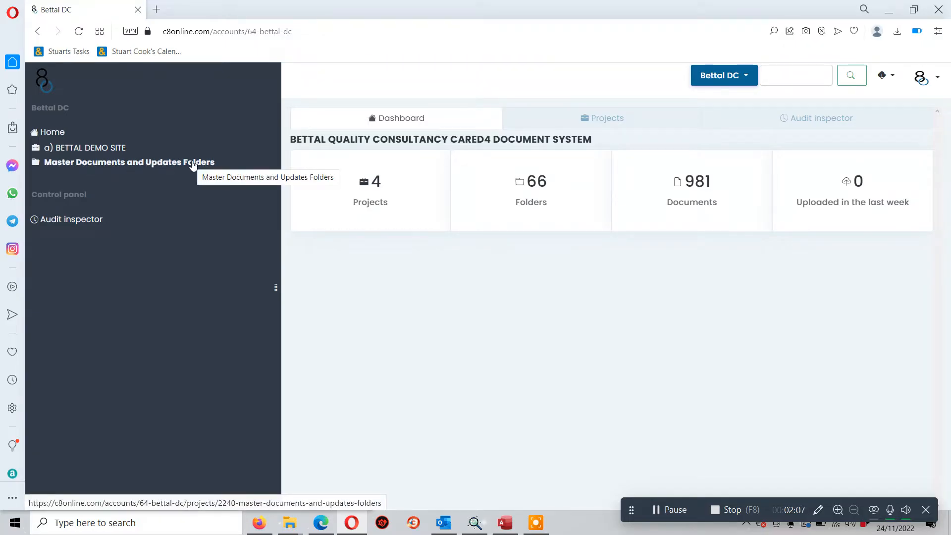
{"action": "left_click", "coordinate": [77, 148]}
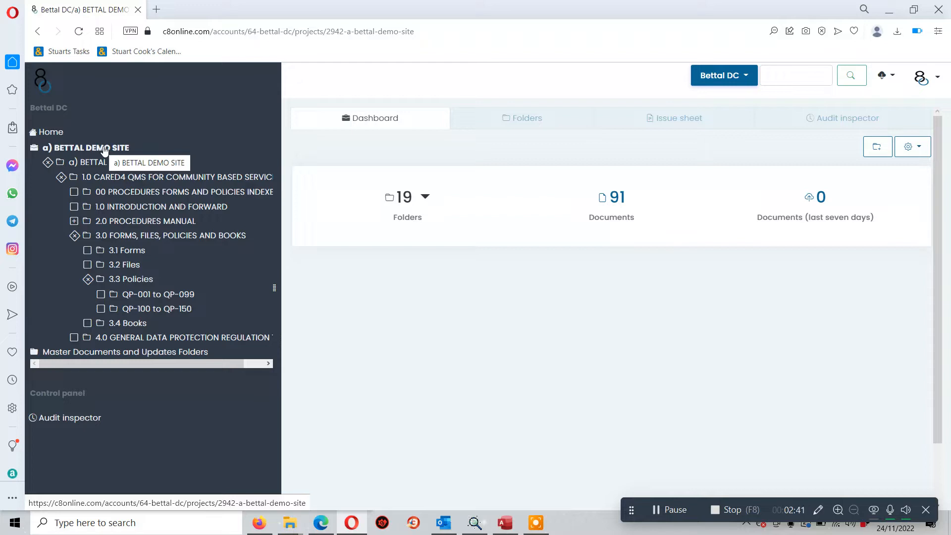
{"action": "left_click", "coordinate": [48, 162]}
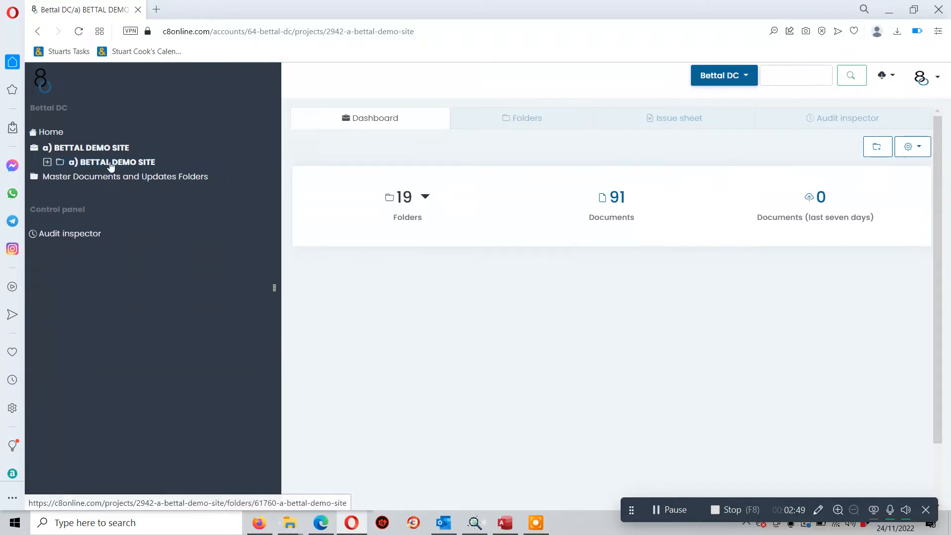
Open the Master Documents and Updates Folders project to view its top-level folders.
{"action": "left_click", "coordinate": [70, 183]}
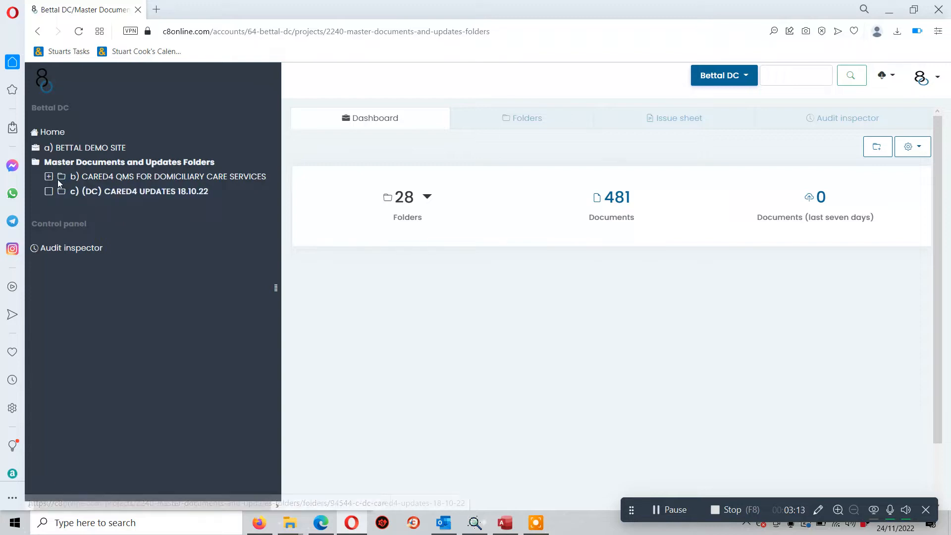
{"action": "left_click", "coordinate": [56, 163]}
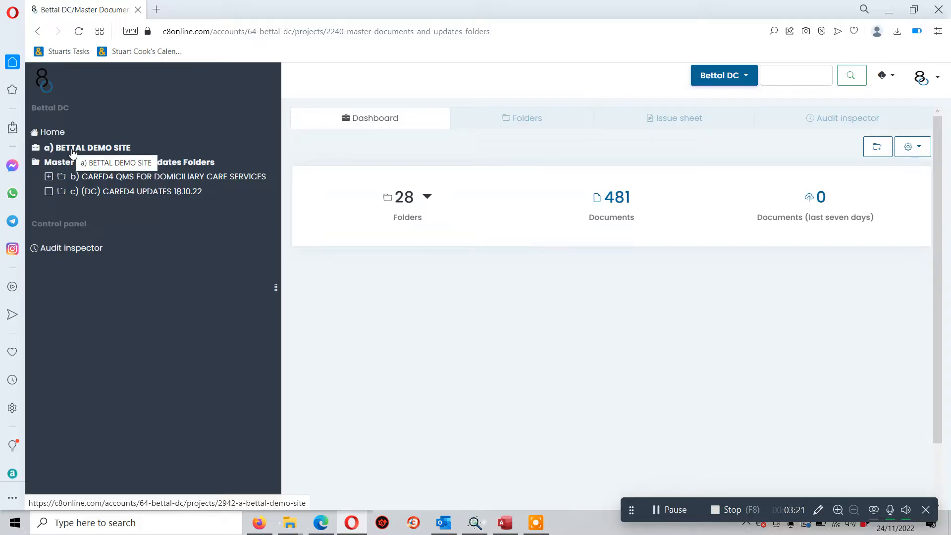
Expand the folder tree of the a) BETTAL DEMO SITE project and open 00 PROCEDURES FORMS AND POLICIES INDEXES.
{"action": "left_click", "coordinate": [72, 148]}
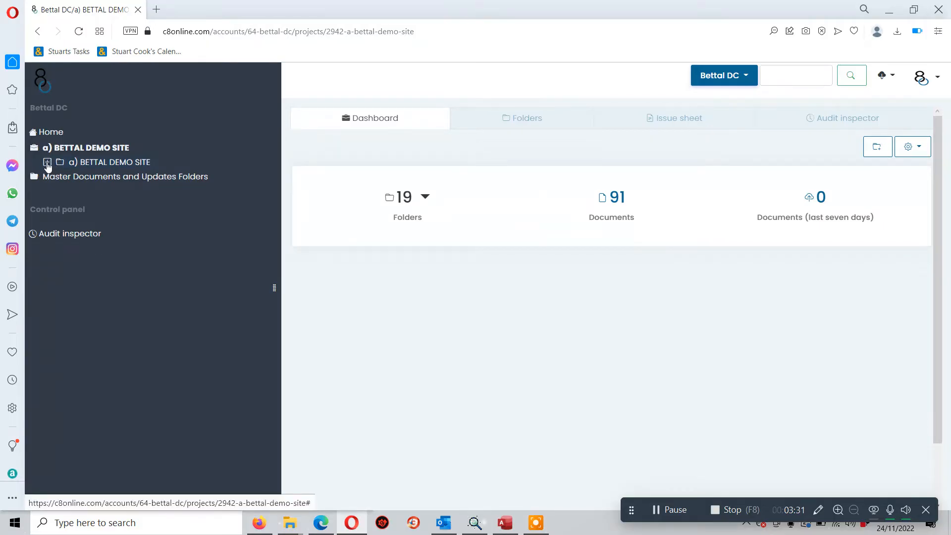
{"action": "left_click", "coordinate": [47, 162]}
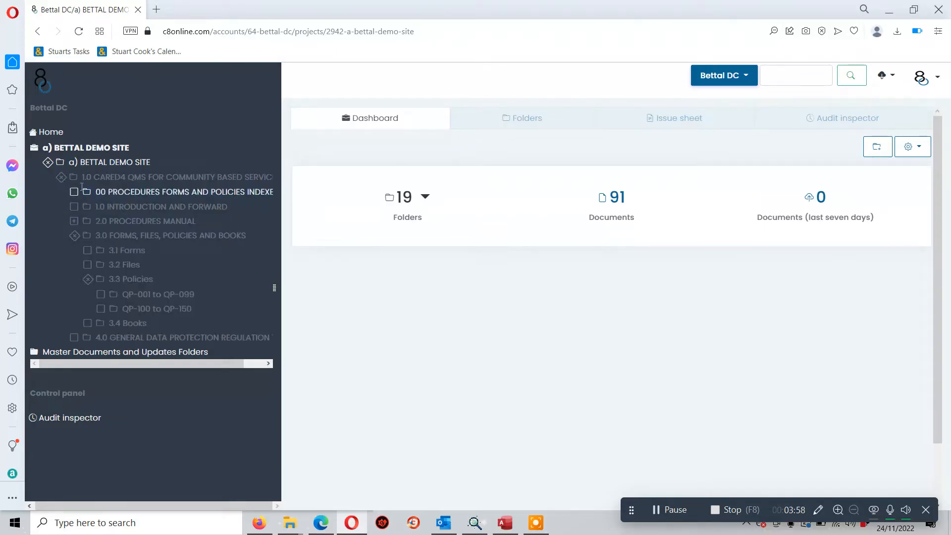
{"action": "left_click", "coordinate": [169, 193]}
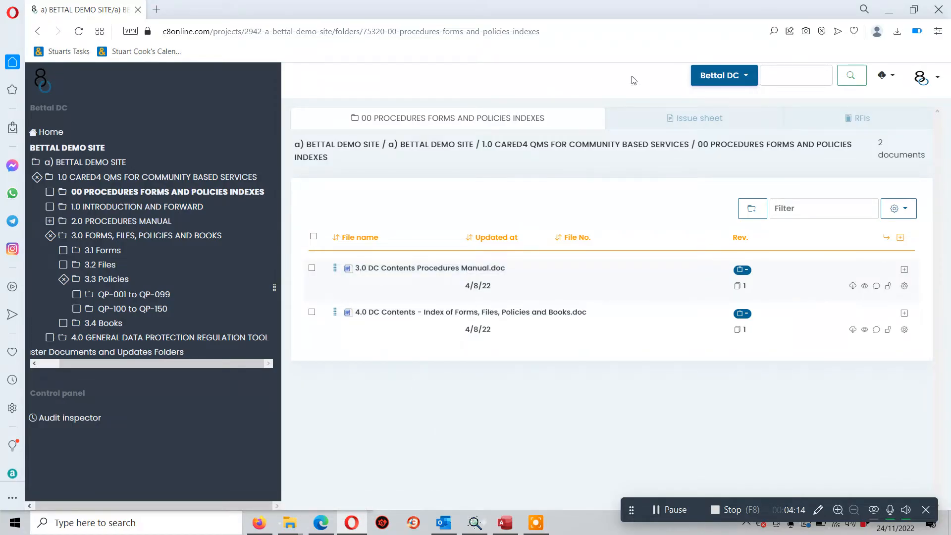
Download 4.0 DC Contents - Index of Forms, Files, Policies and Books.doc and open the downloaded file in Word.
{"action": "left_click", "coordinate": [785, 74]}
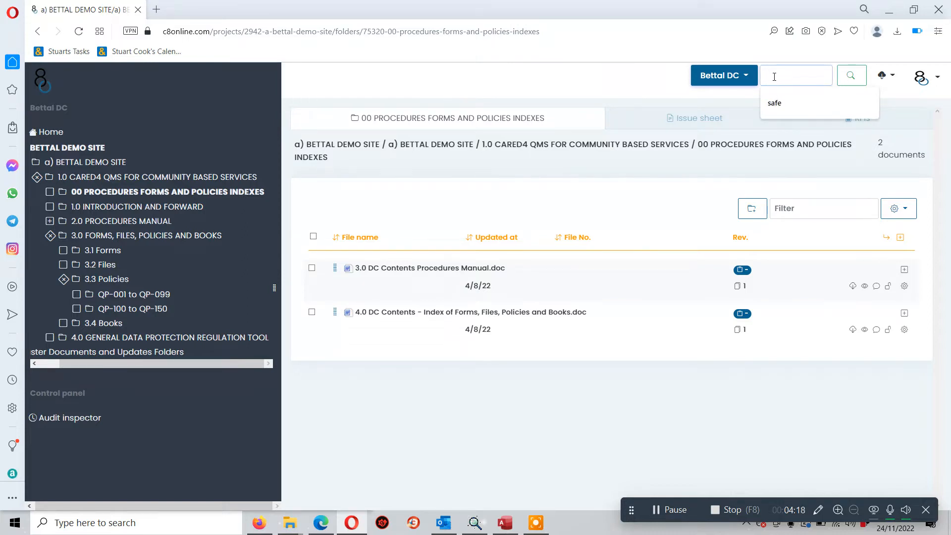
{"action": "left_click", "coordinate": [580, 82]}
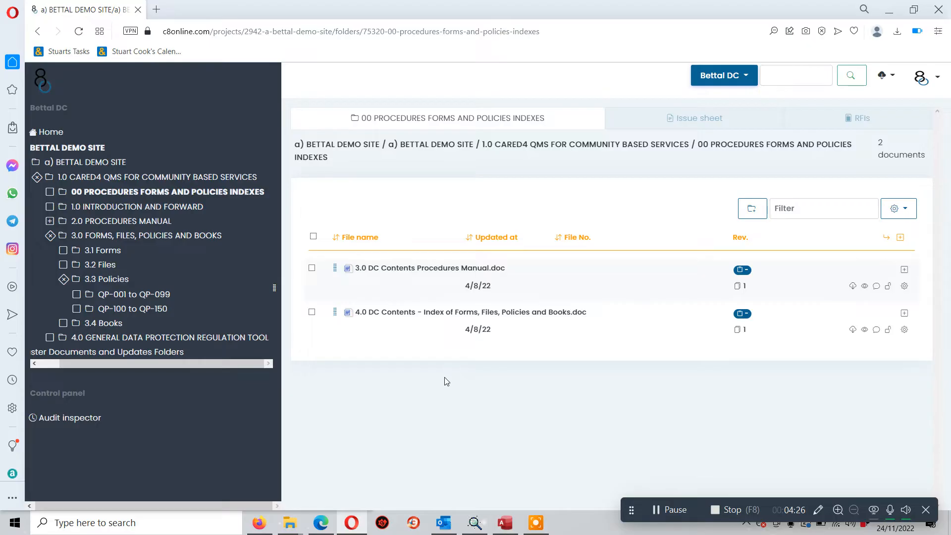
{"action": "left_click", "coordinate": [400, 313]}
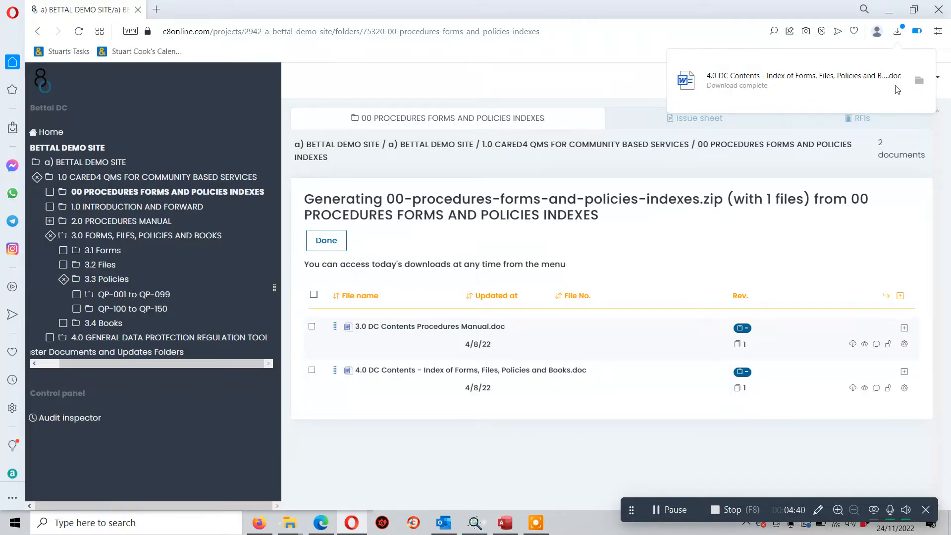
{"action": "left_click", "coordinate": [743, 86]}
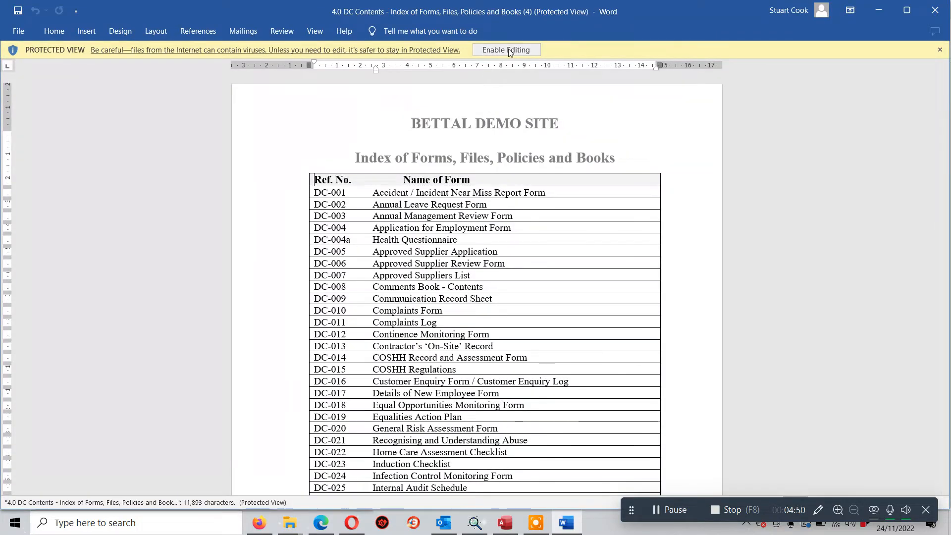
Enable editing in the index document, look through its list of forms and close it.
{"action": "left_click", "coordinate": [506, 50]}
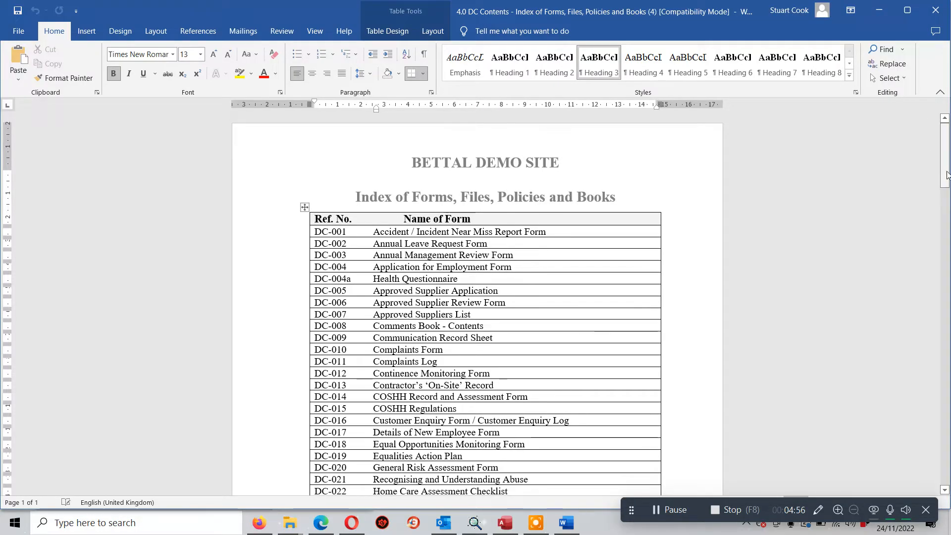
{"action": "left_click_drag", "start_coordinate": [947, 170], "coordinate": [917, 9]}
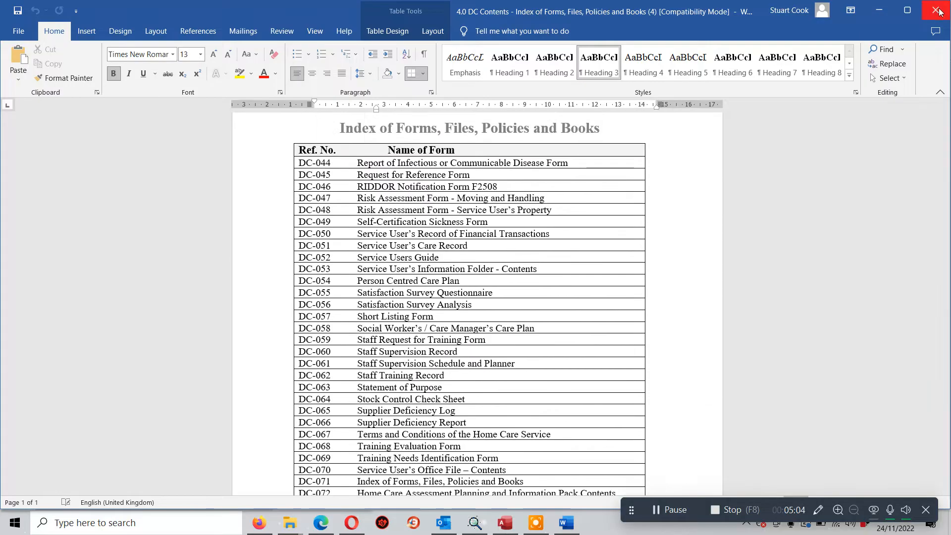
{"action": "left_click", "coordinate": [935, 10]}
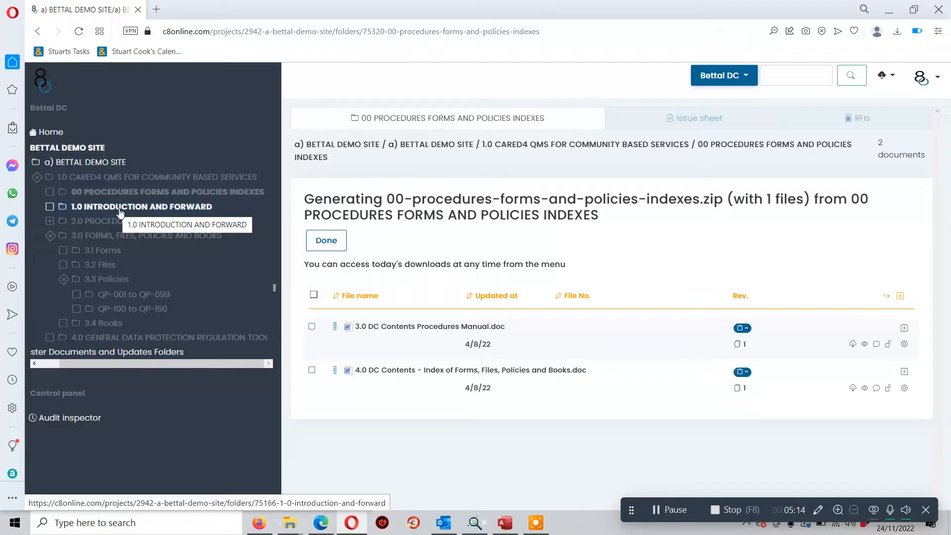
Download MA-01 Health and Safety.doc from the 2.1 Management Arrangements folder under 2.0 PROCEDURES MANUAL.
{"action": "left_click", "coordinate": [50, 222]}
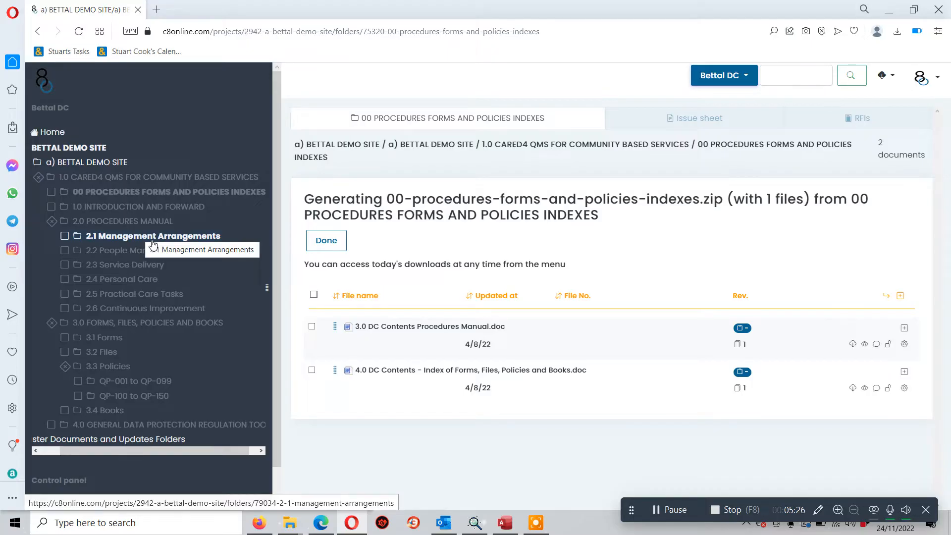
{"action": "left_click", "coordinate": [119, 238]}
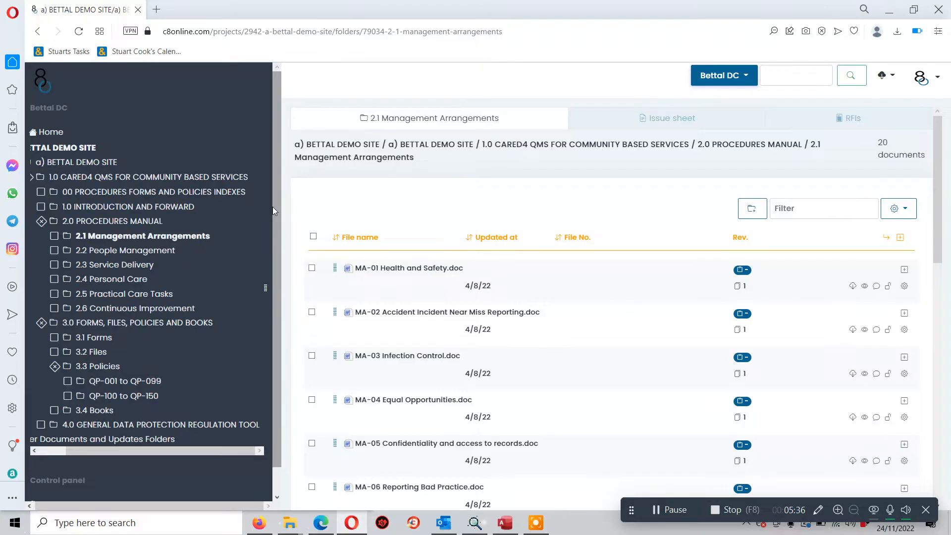
{"action": "scroll", "coordinate": [502, 308], "scroll_direction": "down", "scroll_amount": 1}
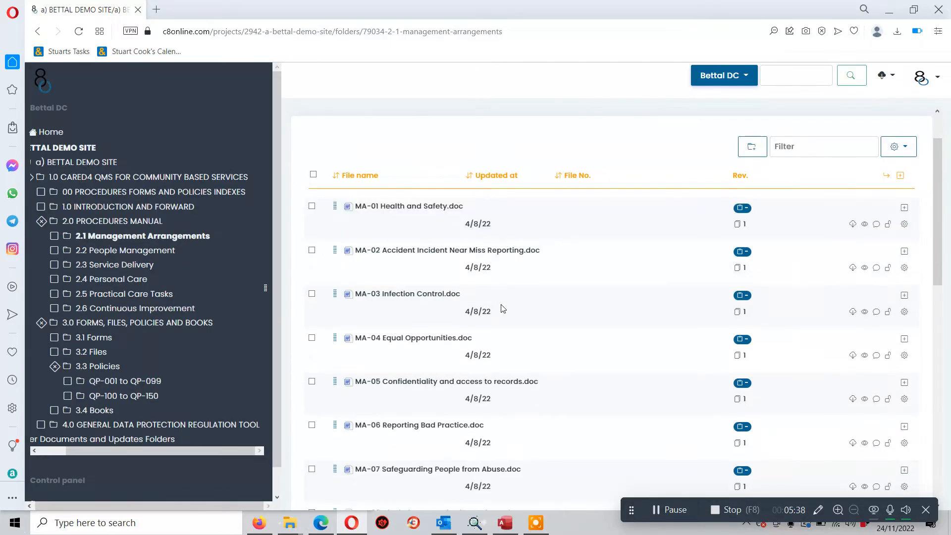
{"action": "left_click", "coordinate": [409, 208]}
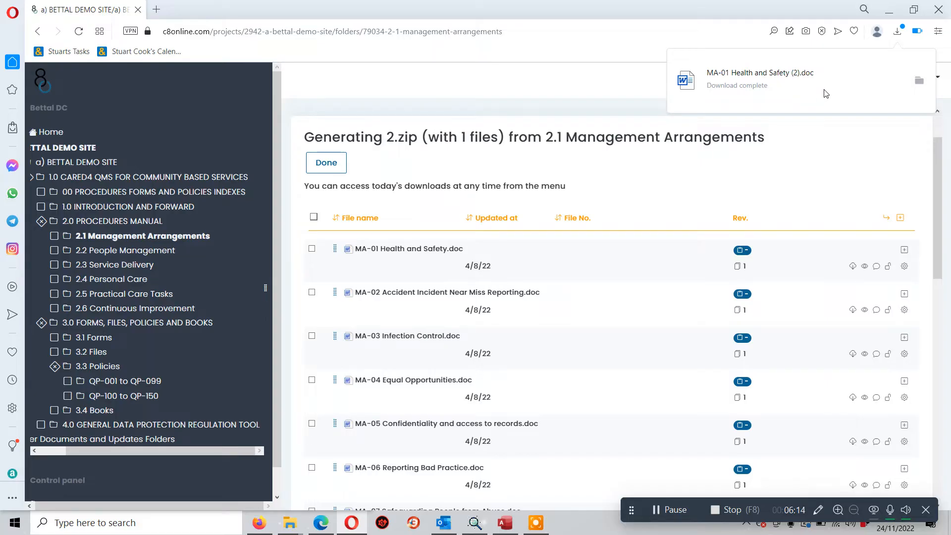
View the 2.2 People Management folder and read through the whole document list of 2.3 Service Delivery.
{"action": "left_click", "coordinate": [128, 251]}
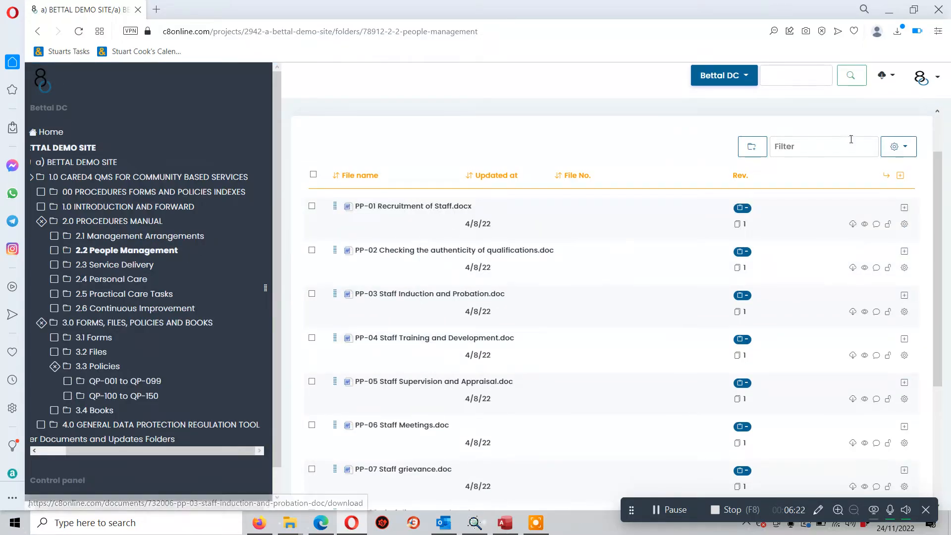
{"action": "left_click", "coordinate": [105, 265]}
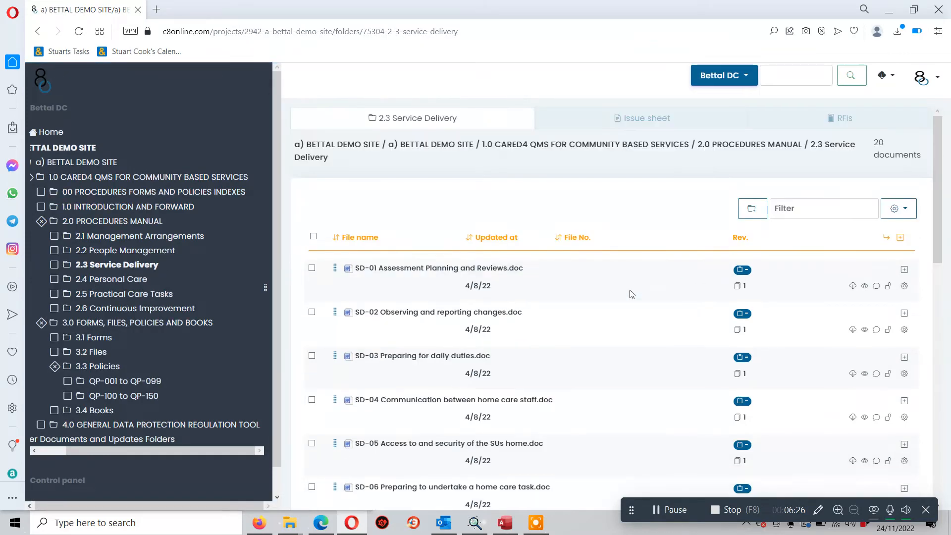
{"action": "scroll", "coordinate": [631, 295], "scroll_direction": "down", "scroll_amount": 3}
{"action": "scroll", "coordinate": [630, 295], "scroll_direction": "down", "scroll_amount": 5}
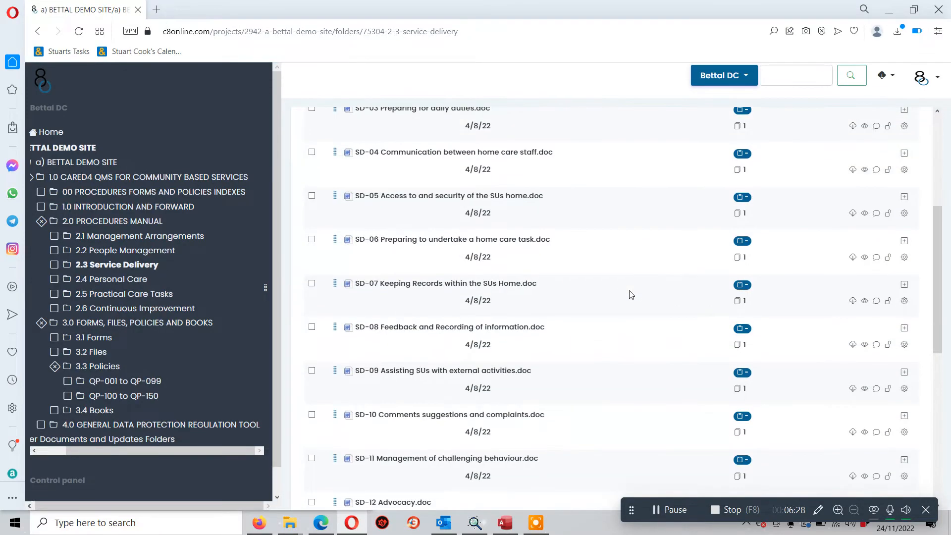
{"action": "scroll", "coordinate": [631, 296], "scroll_direction": "down", "scroll_amount": 1}
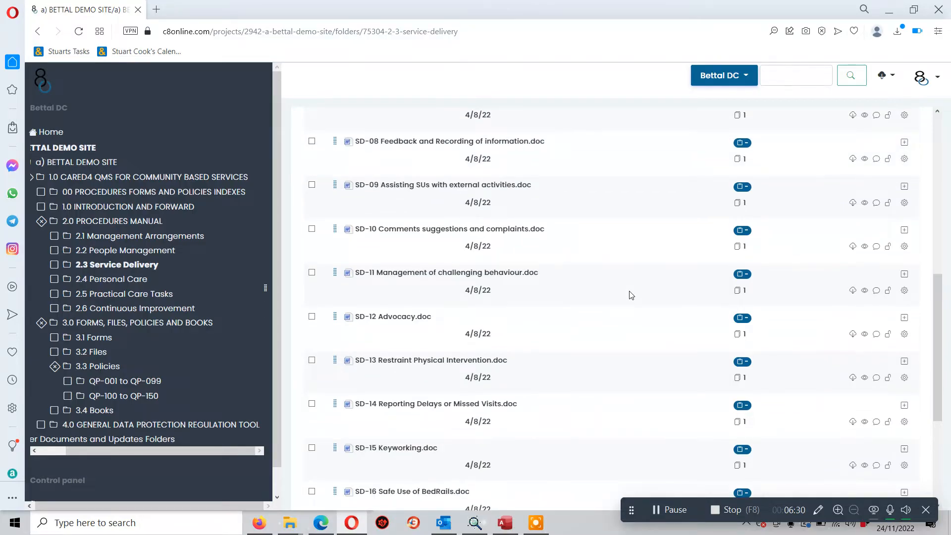
{"action": "scroll", "coordinate": [631, 295], "scroll_direction": "down", "scroll_amount": 1}
{"action": "scroll", "coordinate": [631, 296], "scroll_direction": "down", "scroll_amount": 1}
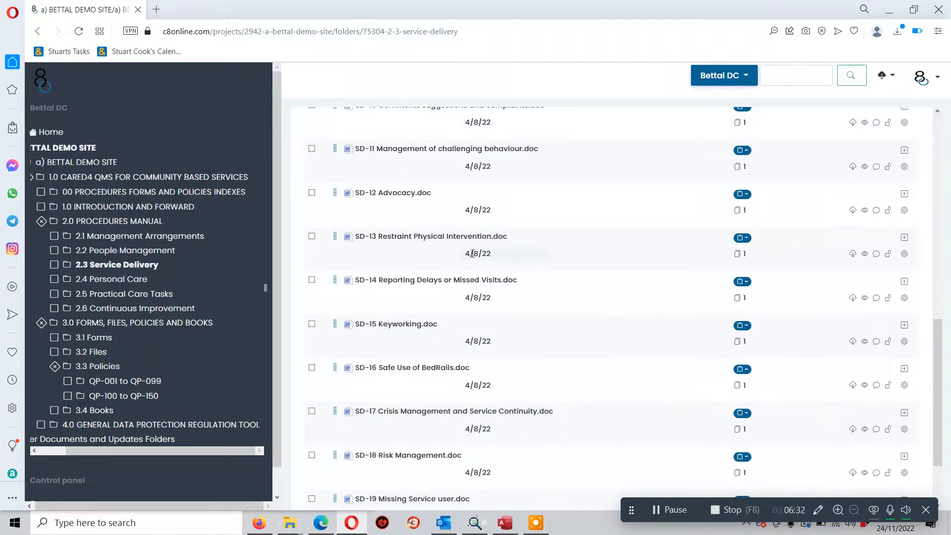
{"action": "scroll", "coordinate": [457, 342], "scroll_direction": "down", "scroll_amount": 1}
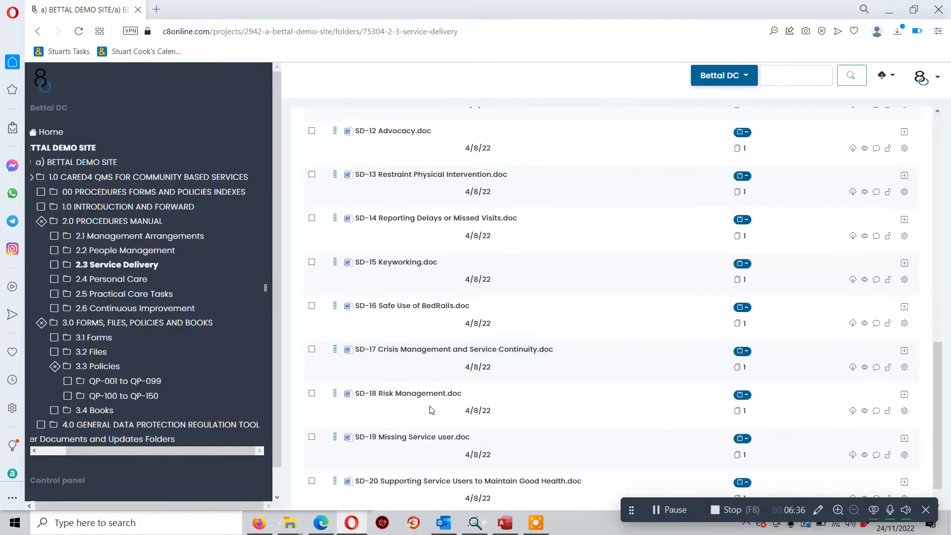
{"action": "scroll", "coordinate": [431, 409], "scroll_direction": "down", "scroll_amount": 1}
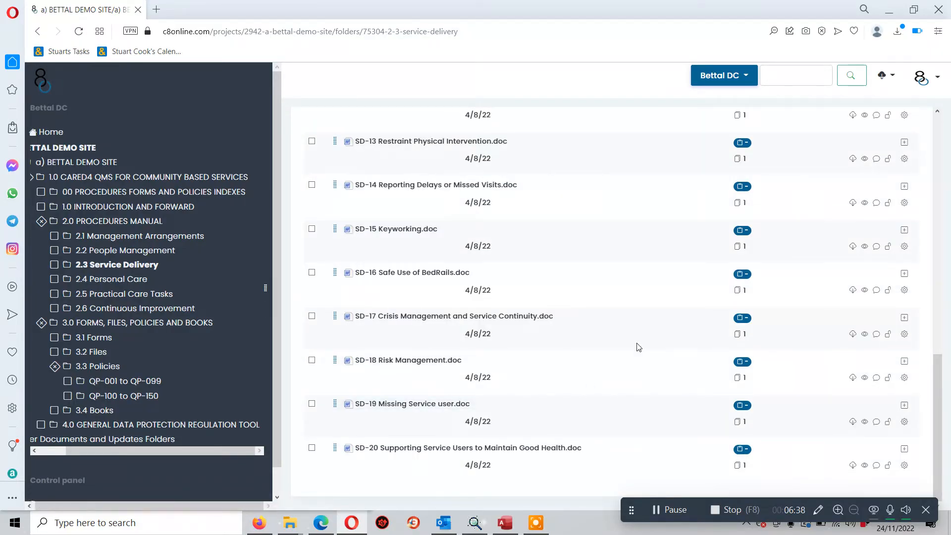
Look over the procedures in 2.4 Personal Care and 2.5 Practical Care Tasks, and open 2.6 Continuous Improvement.
{"action": "left_click", "coordinate": [119, 280]}
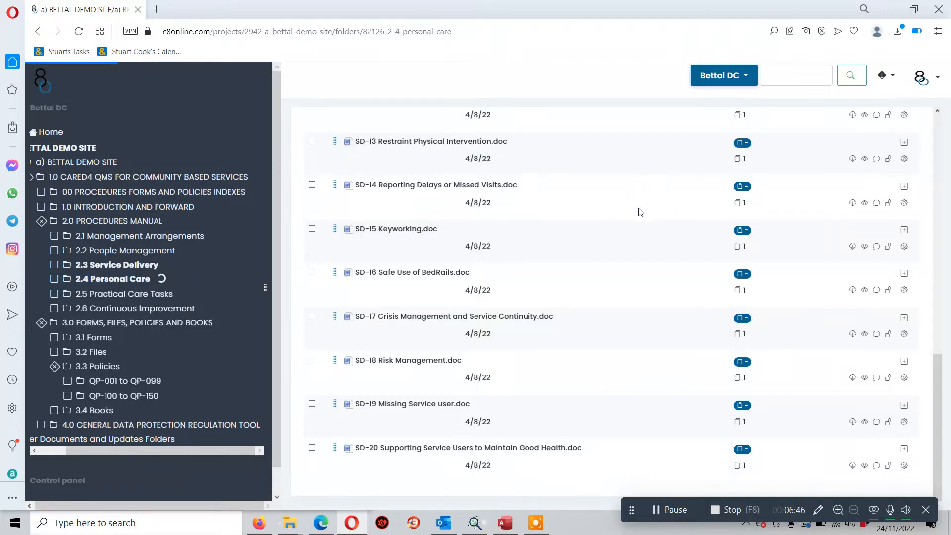
{"action": "scroll", "coordinate": [559, 263], "scroll_direction": "down", "scroll_amount": 1}
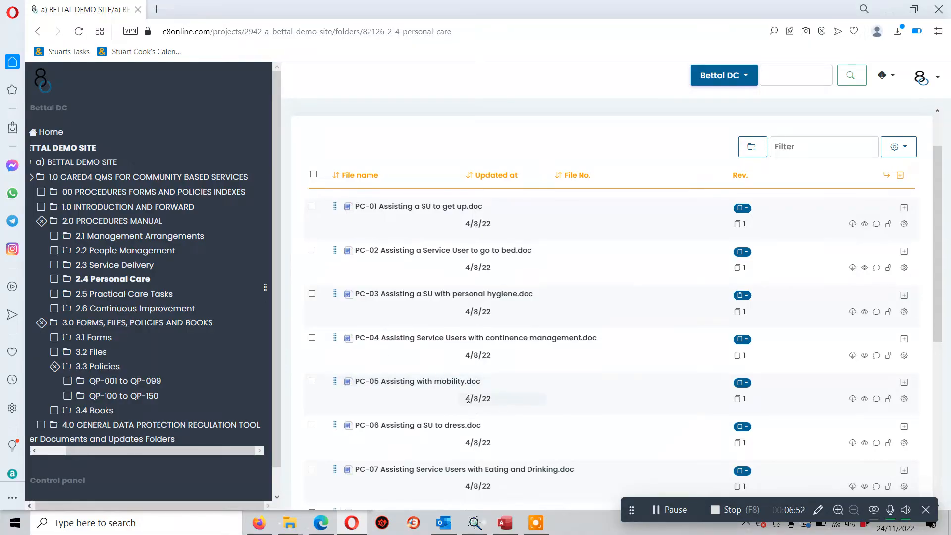
{"action": "left_click", "coordinate": [114, 296]}
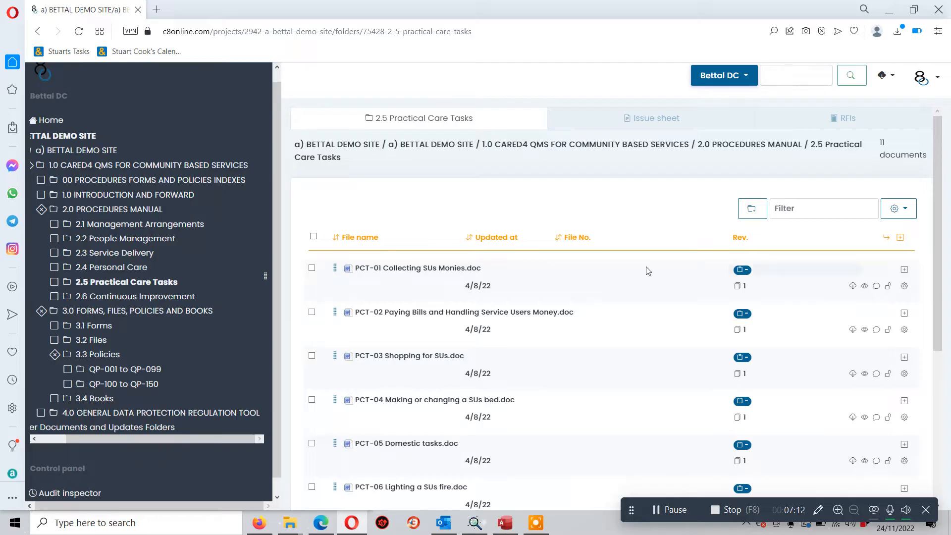
{"action": "left_click", "coordinate": [130, 297]}
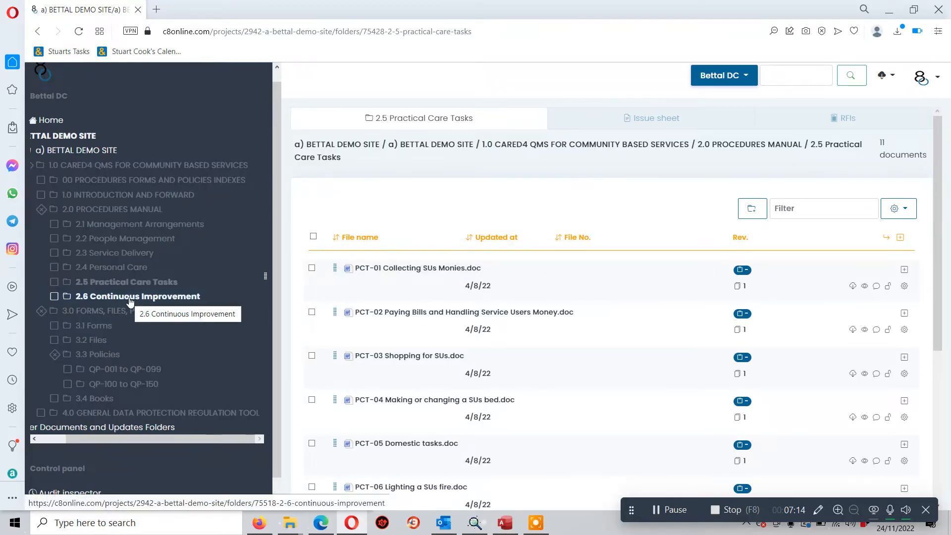
Download CI-01 A Framework for Quality.doc from the 2.6 Continuous Improvement folder and open the downloaded file.
{"action": "scroll", "coordinate": [503, 285], "scroll_direction": "down", "scroll_amount": 4}
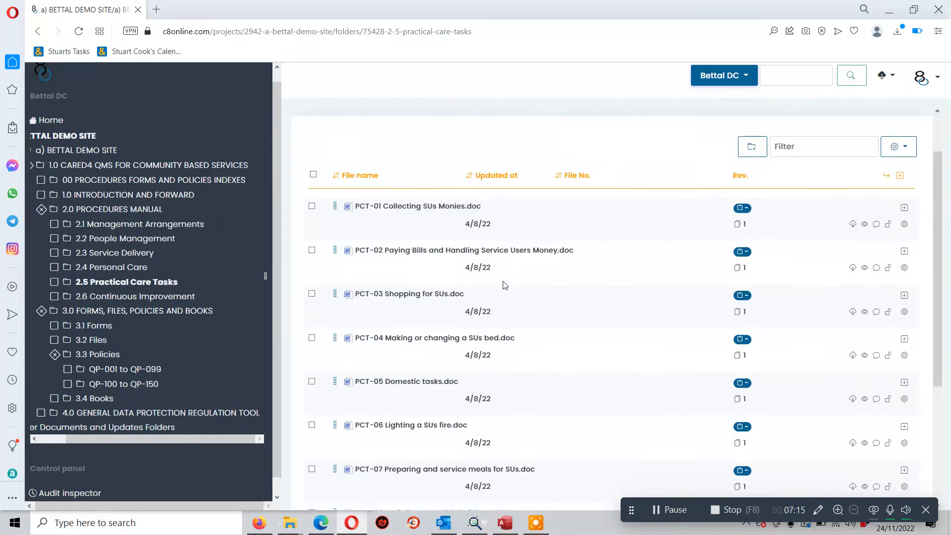
{"action": "left_click", "coordinate": [141, 297]}
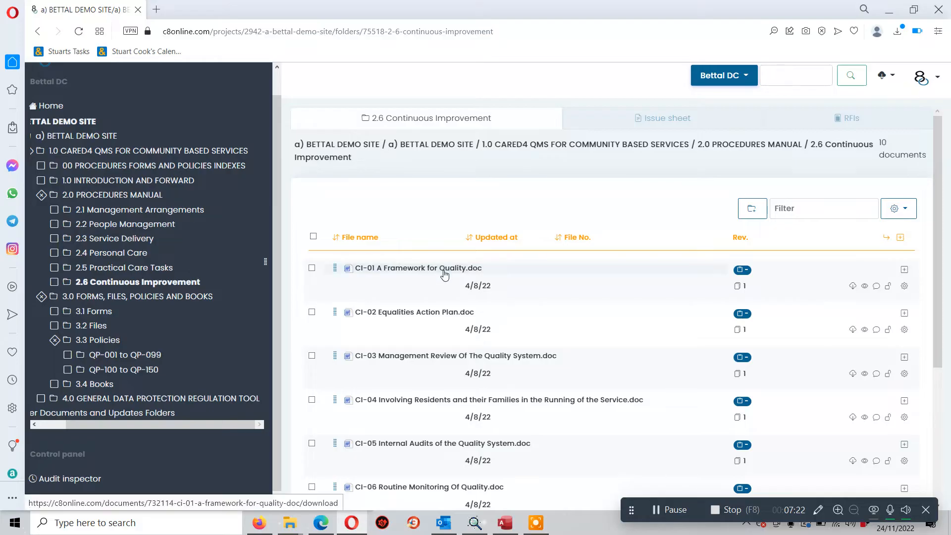
{"action": "left_click", "coordinate": [419, 273]}
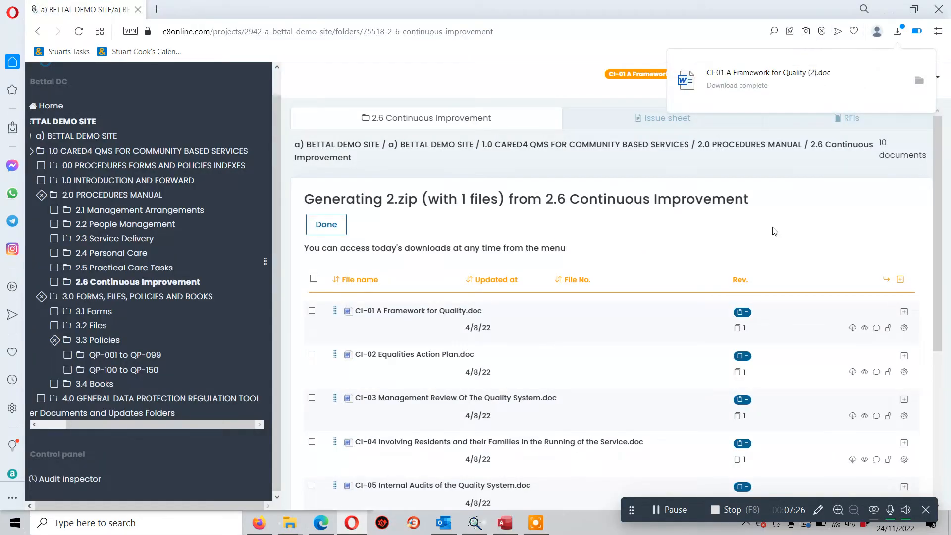
{"action": "left_click", "coordinate": [753, 87]}
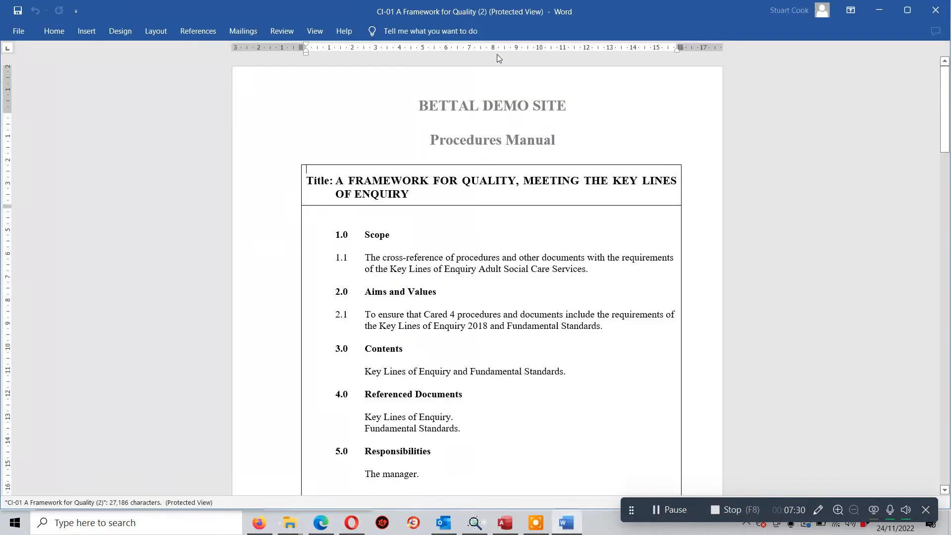
Look through the CI-01 document as far as the Key Lines of Enquiry evidence table, and close it.
{"action": "scroll", "coordinate": [851, 171], "scroll_direction": "down", "scroll_amount": 10}
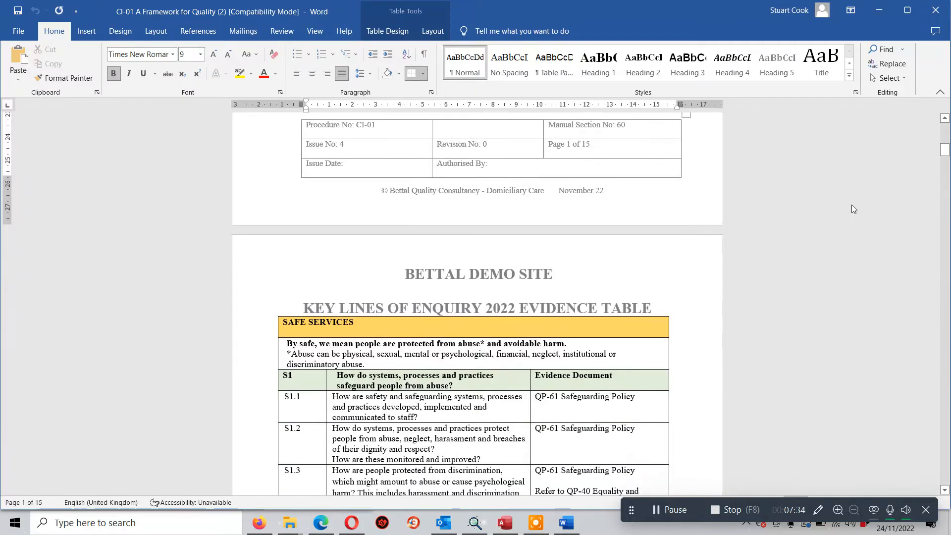
{"action": "scroll", "coordinate": [853, 205], "scroll_direction": "up", "scroll_amount": 10}
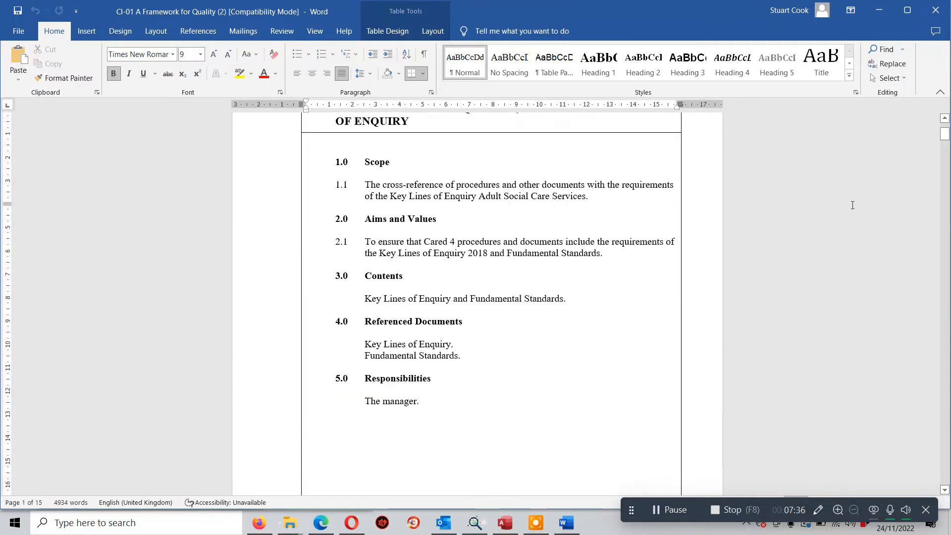
{"action": "left_click", "coordinate": [941, 13]}
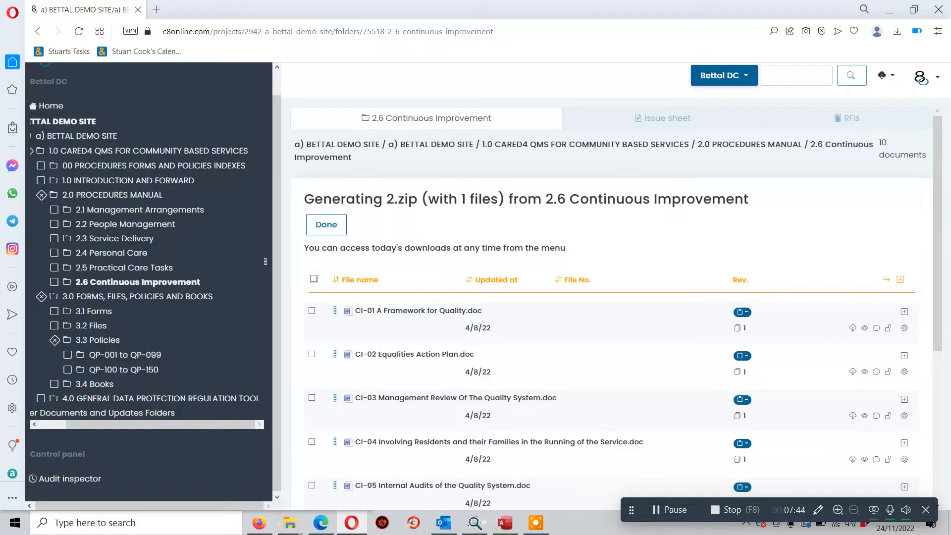
Download MA-02 Accident Incident Near Miss Reporting.doc from the 2.1 Management Arrangements folder, and open it for editing.
{"action": "left_click", "coordinate": [141, 208]}
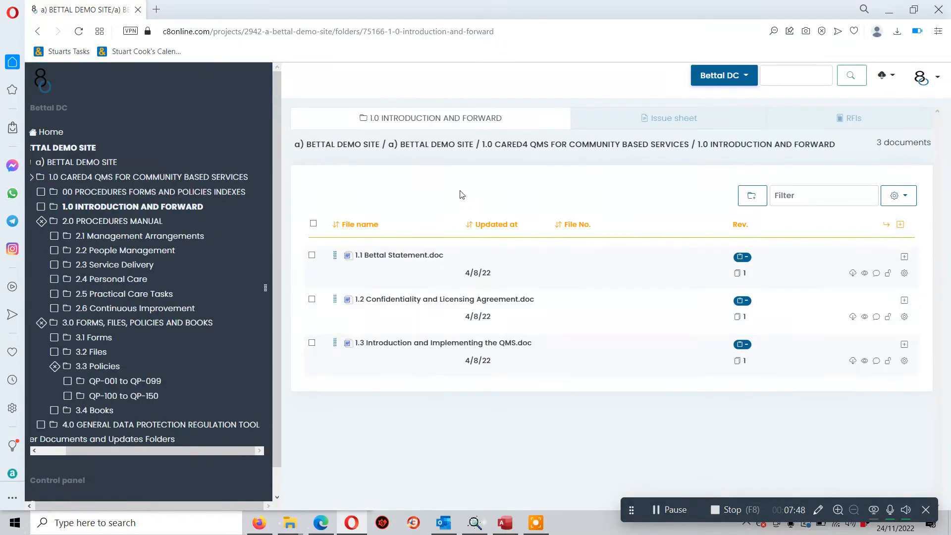
{"action": "left_click", "coordinate": [106, 238]}
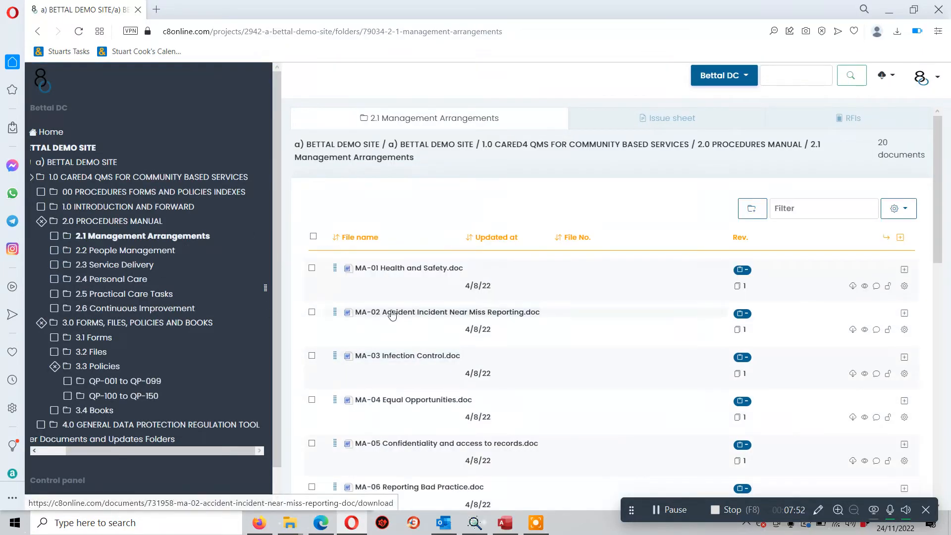
{"action": "left_click", "coordinate": [391, 314]}
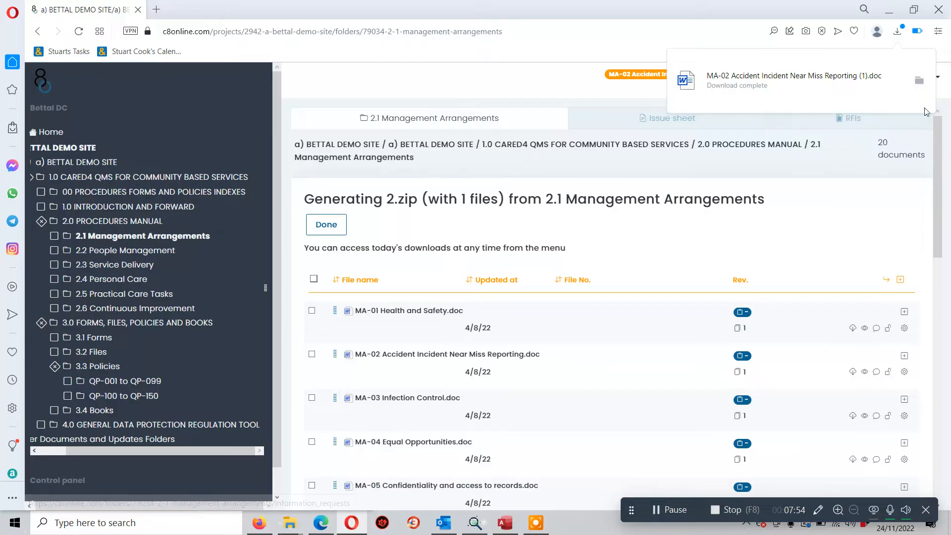
{"action": "left_click", "coordinate": [785, 80]}
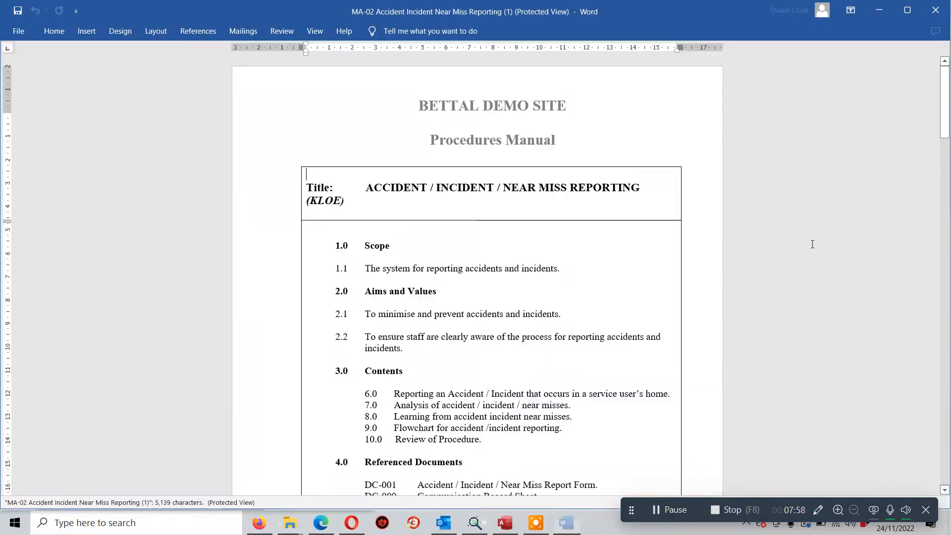
{"action": "left_click", "coordinate": [506, 50]}
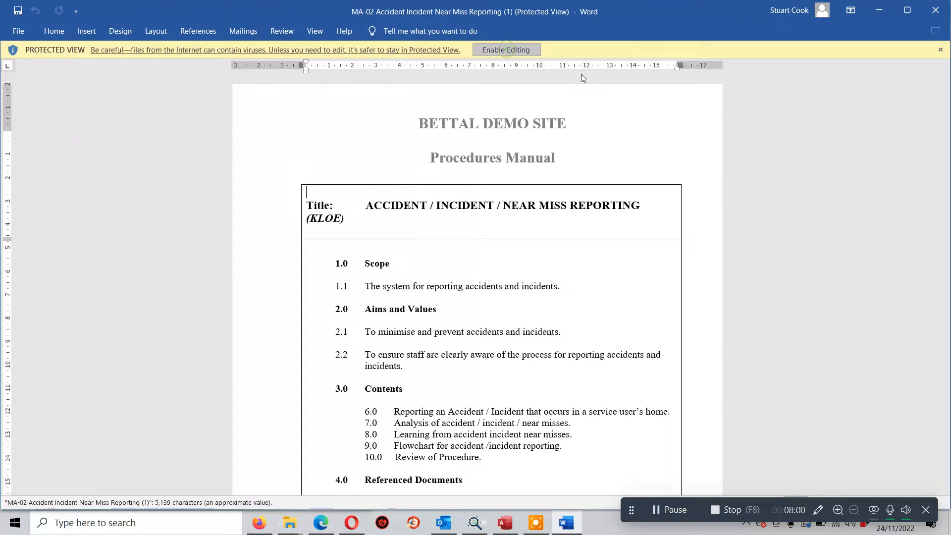
Look over the first page of the MA-02 procedure, from its title to the footer table.
{"action": "scroll", "coordinate": [643, 169], "scroll_direction": "down", "scroll_amount": 5}
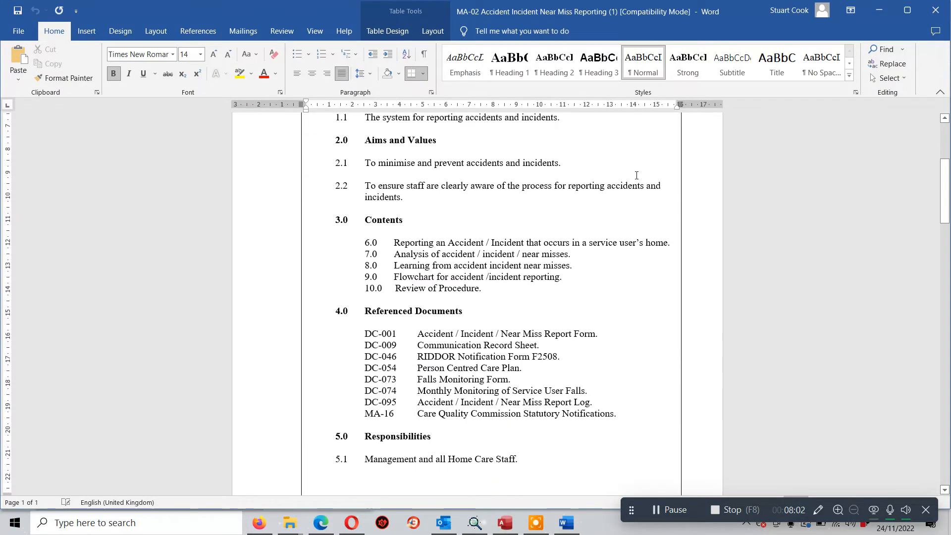
{"action": "scroll", "coordinate": [648, 174], "scroll_direction": "down", "scroll_amount": 3}
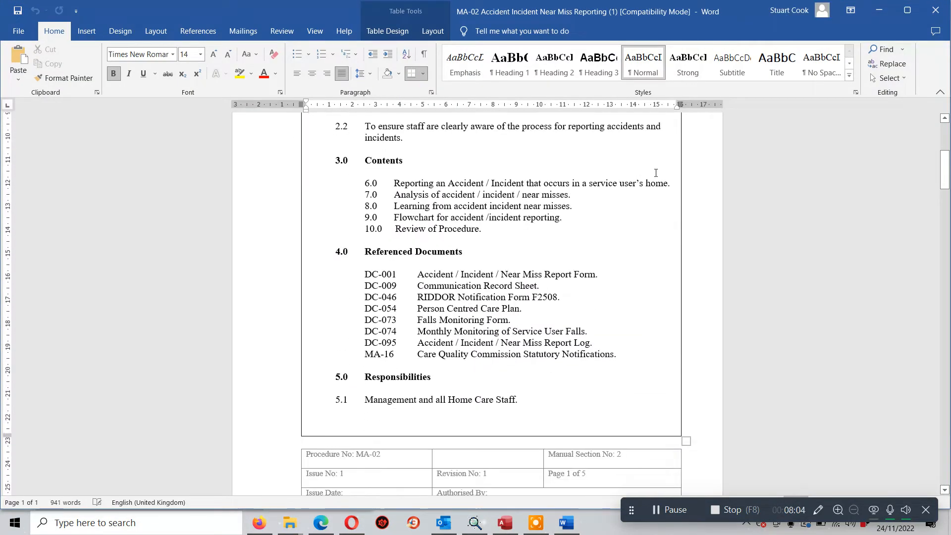
{"action": "scroll", "coordinate": [686, 168], "scroll_direction": "up", "scroll_amount": 2}
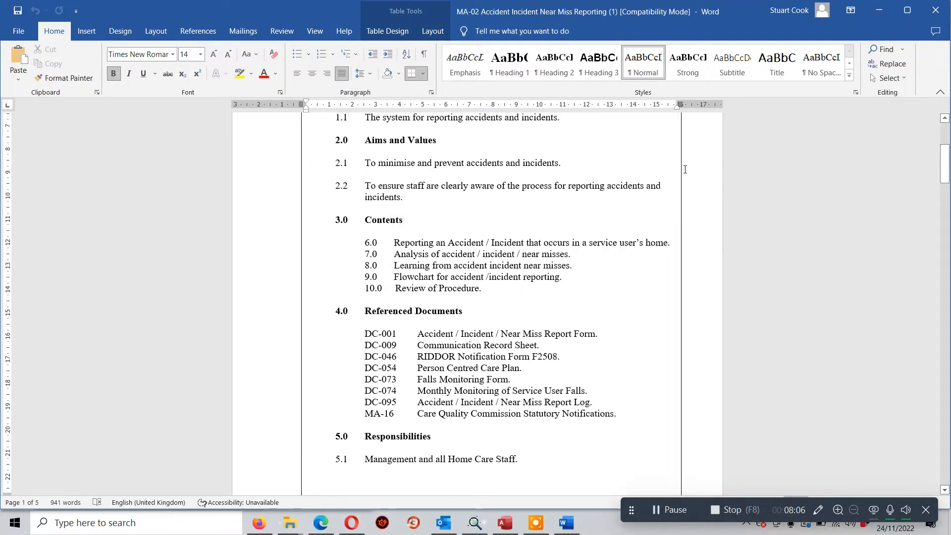
{"action": "scroll", "coordinate": [685, 169], "scroll_direction": "up", "scroll_amount": 5}
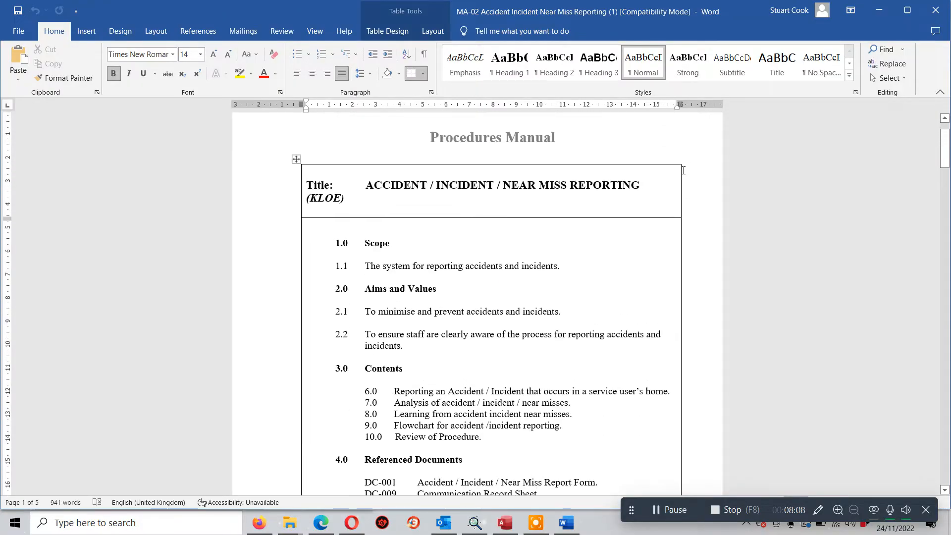
{"action": "scroll", "coordinate": [683, 170], "scroll_direction": "down", "scroll_amount": 1}
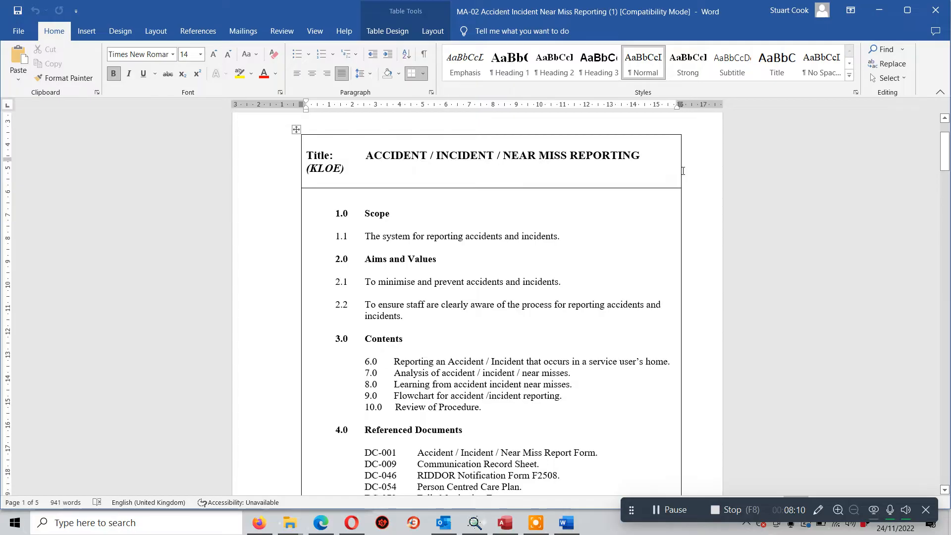
{"action": "scroll", "coordinate": [683, 170], "scroll_direction": "down", "scroll_amount": 4}
{"action": "scroll", "coordinate": [683, 170], "scroll_direction": "down", "scroll_amount": 7}
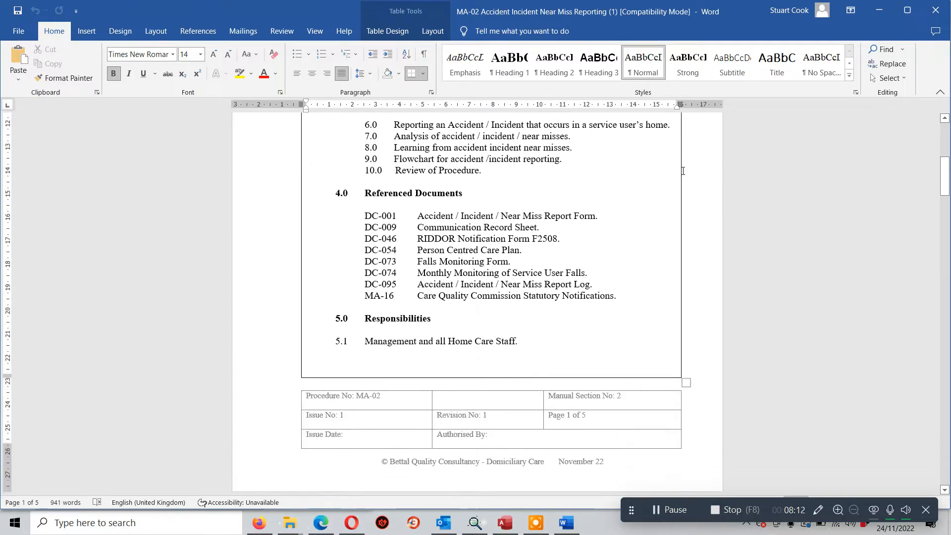
{"action": "scroll", "coordinate": [682, 170], "scroll_direction": "up", "scroll_amount": 10}
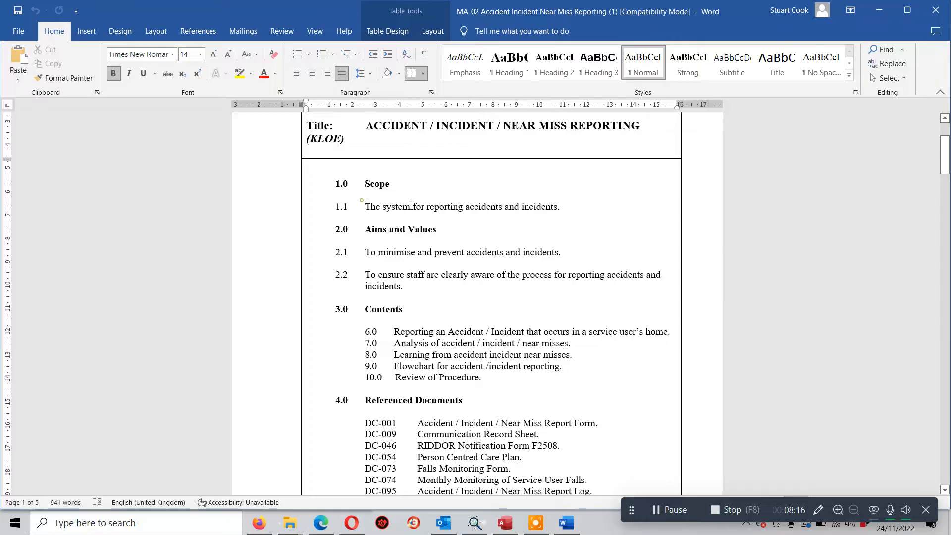
Highlight the 1.1 scope statement and the 2.1 and 2.2 aims one after another in the MA-02 procedure.
{"action": "left_click_drag", "start_coordinate": [365, 206], "coordinate": [568, 212]}
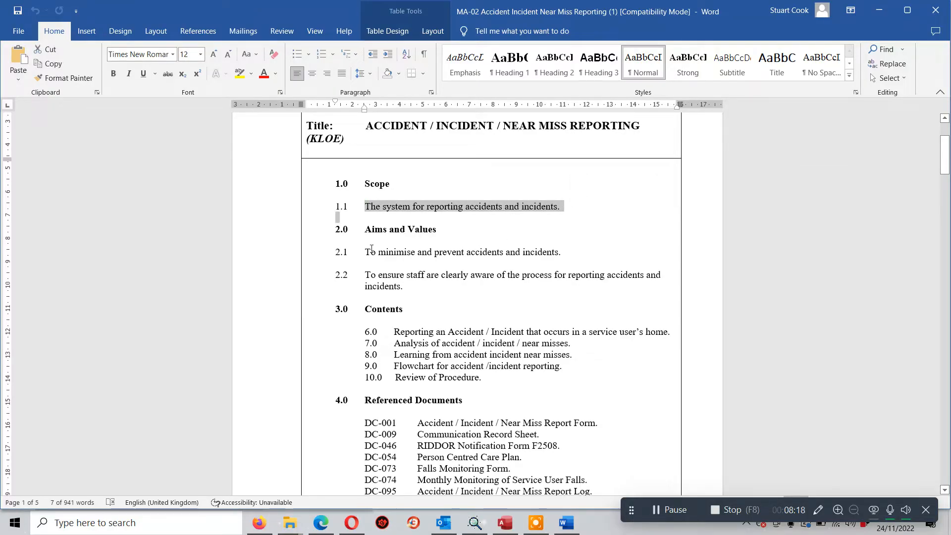
{"action": "left_click_drag", "start_coordinate": [366, 251], "coordinate": [565, 249]}
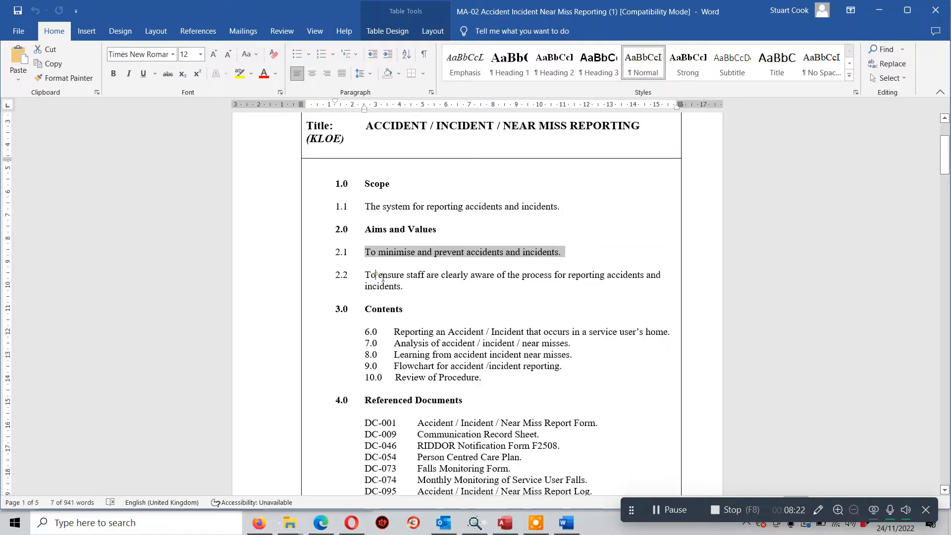
{"action": "left_click_drag", "start_coordinate": [382, 278], "coordinate": [424, 286]}
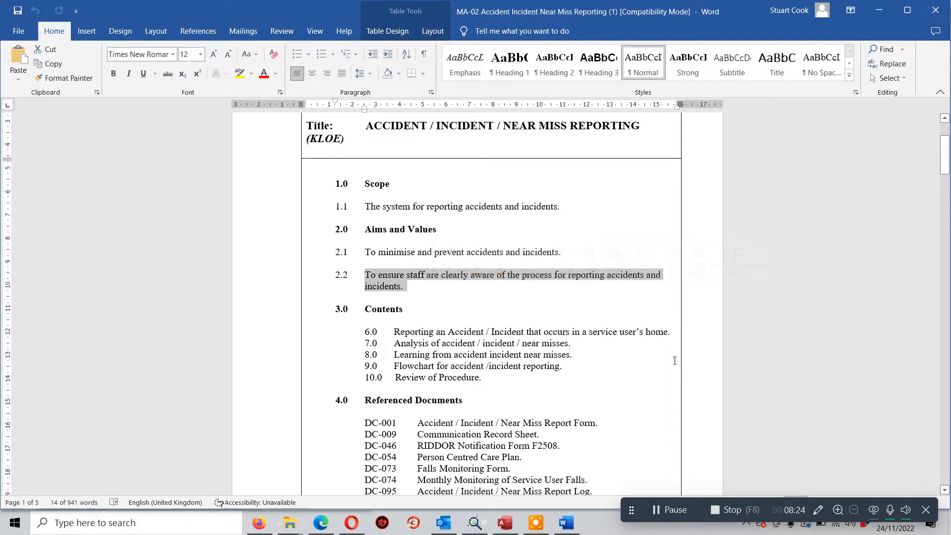
Highlight the Contents entries 6.0 to 10.0 and part of the matching section 6.0 heading on the second page.
{"action": "scroll", "coordinate": [674, 361], "scroll_direction": "down", "scroll_amount": 3}
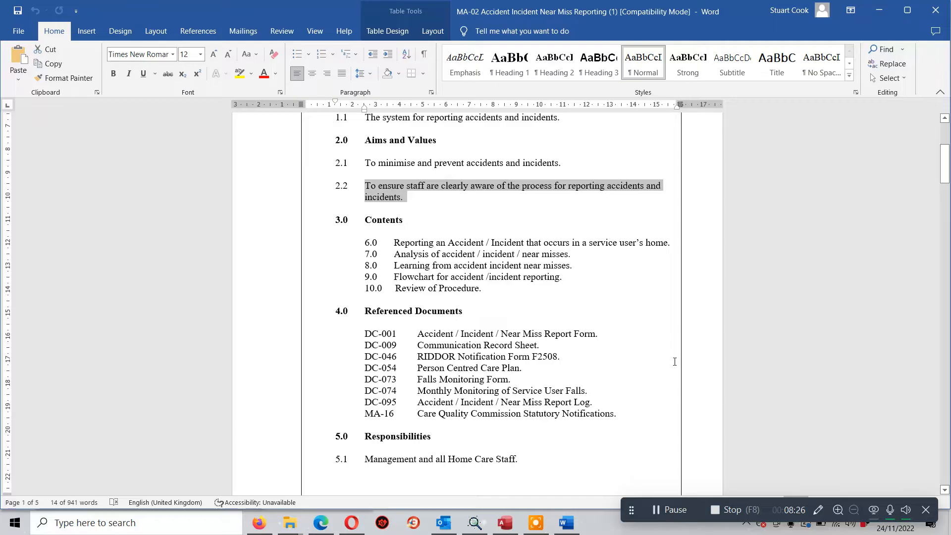
{"action": "scroll", "coordinate": [664, 302], "scroll_direction": "down", "scroll_amount": 1}
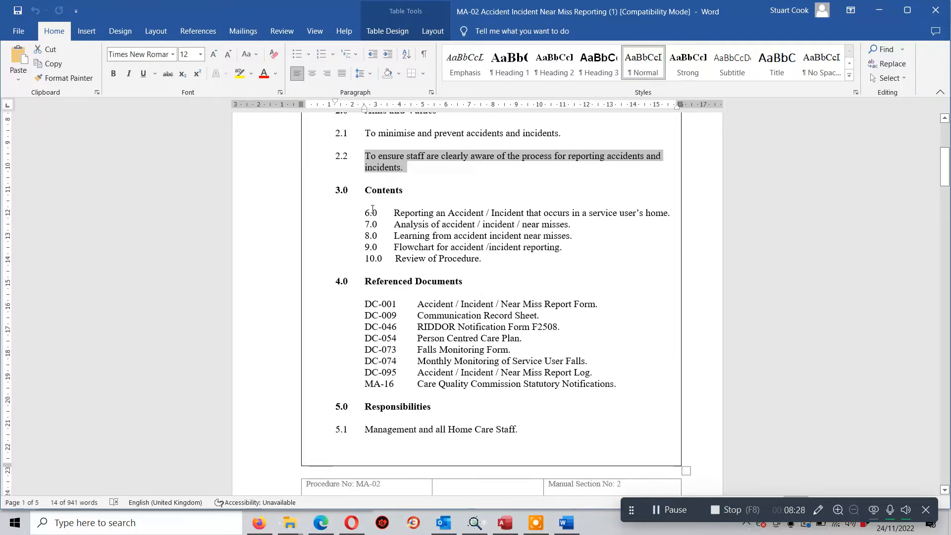
{"action": "left_click_drag", "start_coordinate": [372, 208], "coordinate": [526, 259]}
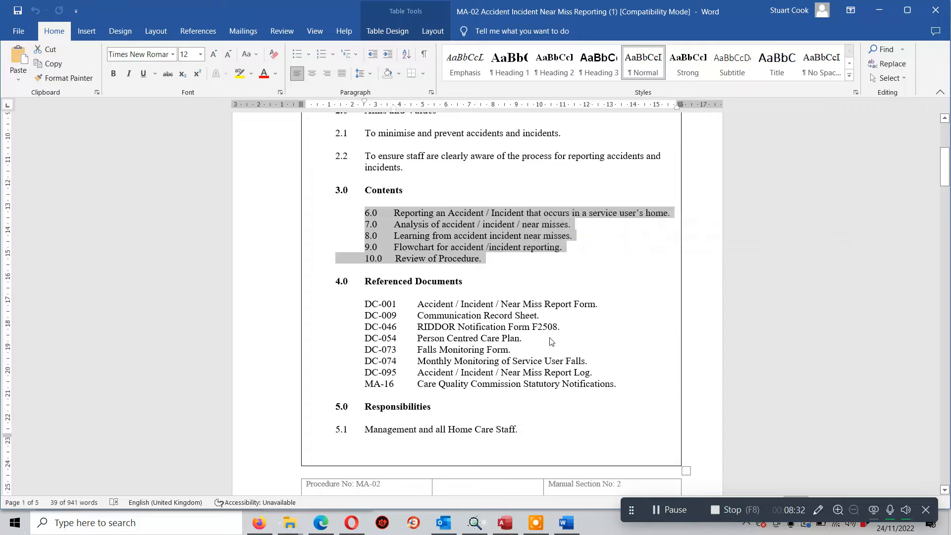
{"action": "scroll", "coordinate": [551, 343], "scroll_direction": "down", "scroll_amount": 8}
{"action": "scroll", "coordinate": [551, 343], "scroll_direction": "down", "scroll_amount": 1}
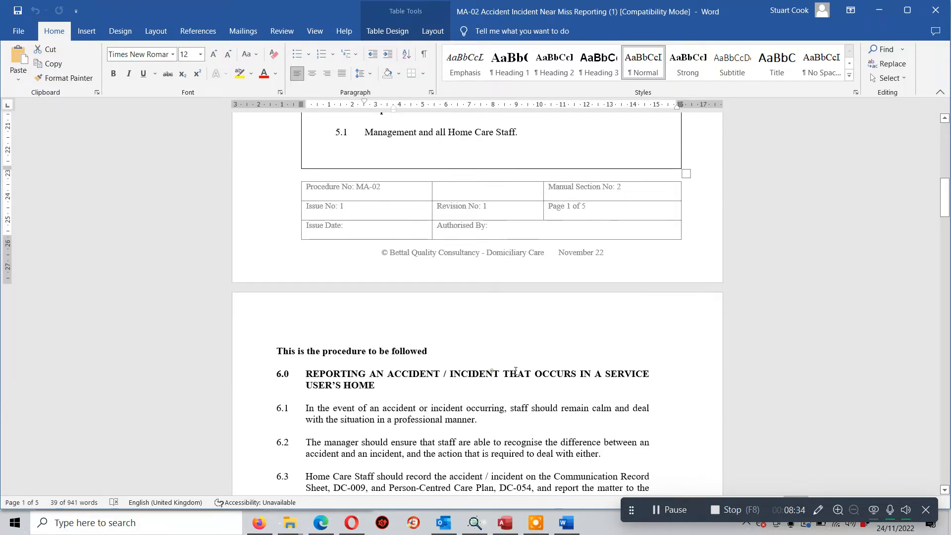
{"action": "left_click_drag", "start_coordinate": [450, 373], "coordinate": [378, 385]}
Return to Referenced Documents on the first page, highlight the forms DC-001 to DC-095 and clear the selection.
{"action": "scroll", "coordinate": [537, 324], "scroll_direction": "up", "scroll_amount": 10}
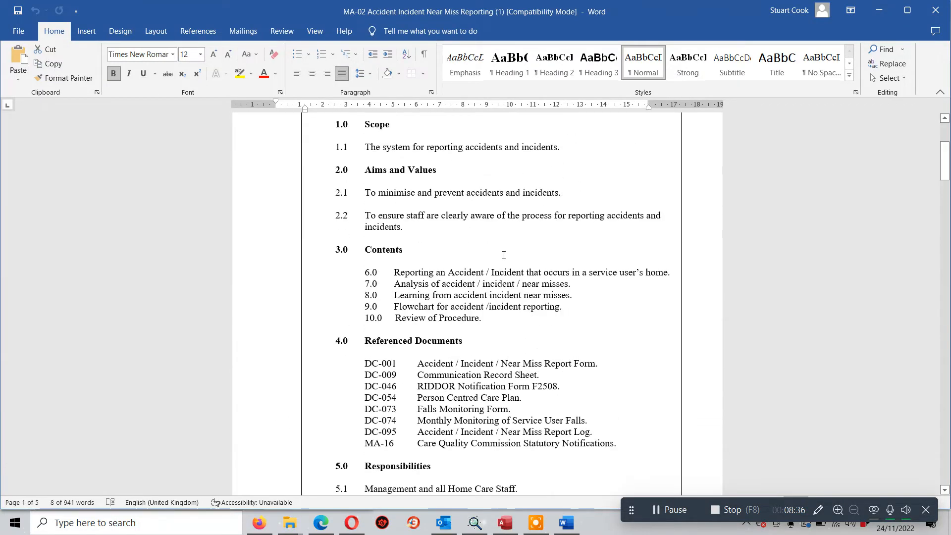
{"action": "scroll", "coordinate": [504, 254], "scroll_direction": "up", "scroll_amount": 4}
{"action": "scroll", "coordinate": [505, 287], "scroll_direction": "down", "scroll_amount": 5}
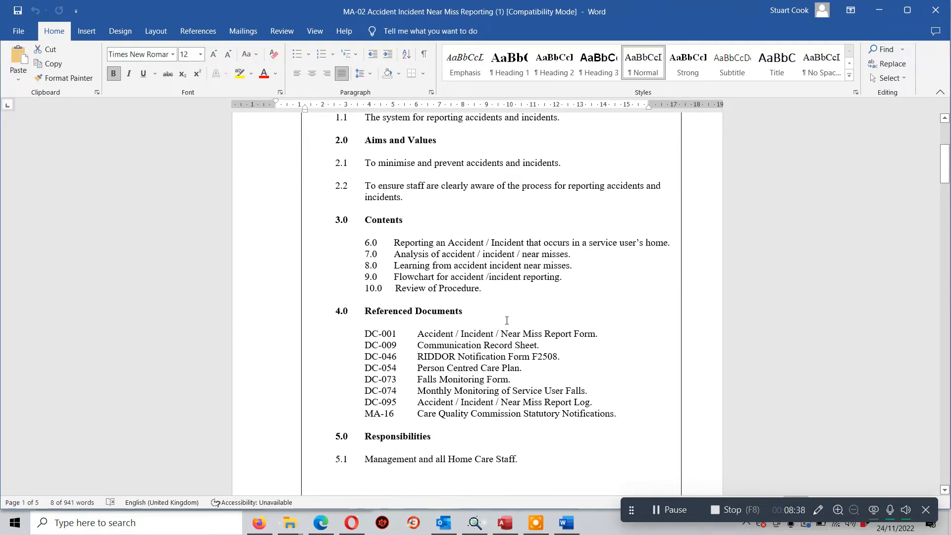
{"action": "scroll", "coordinate": [506, 321], "scroll_direction": "down", "scroll_amount": 1}
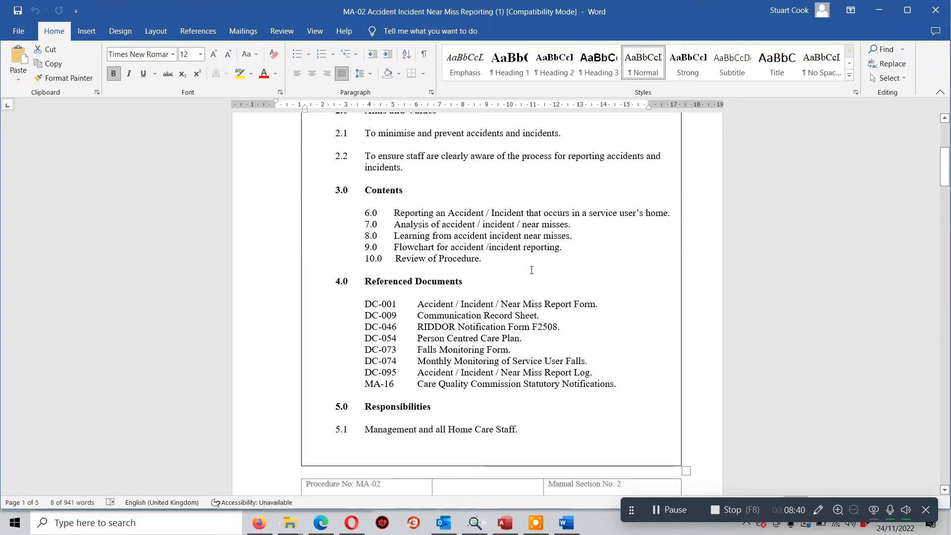
{"action": "scroll", "coordinate": [526, 280], "scroll_direction": "down", "scroll_amount": 2}
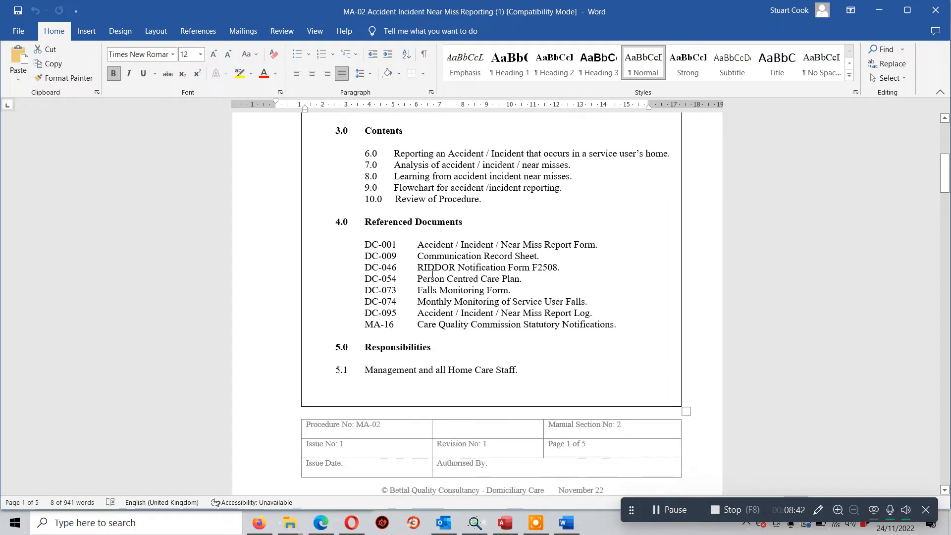
{"action": "left_click_drag", "start_coordinate": [365, 245], "coordinate": [608, 316]}
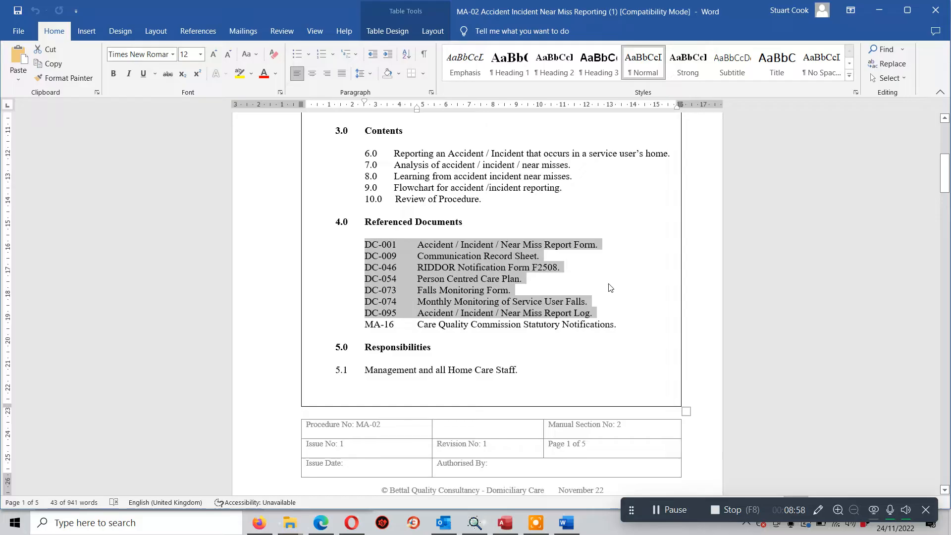
{"action": "left_click", "coordinate": [632, 267]}
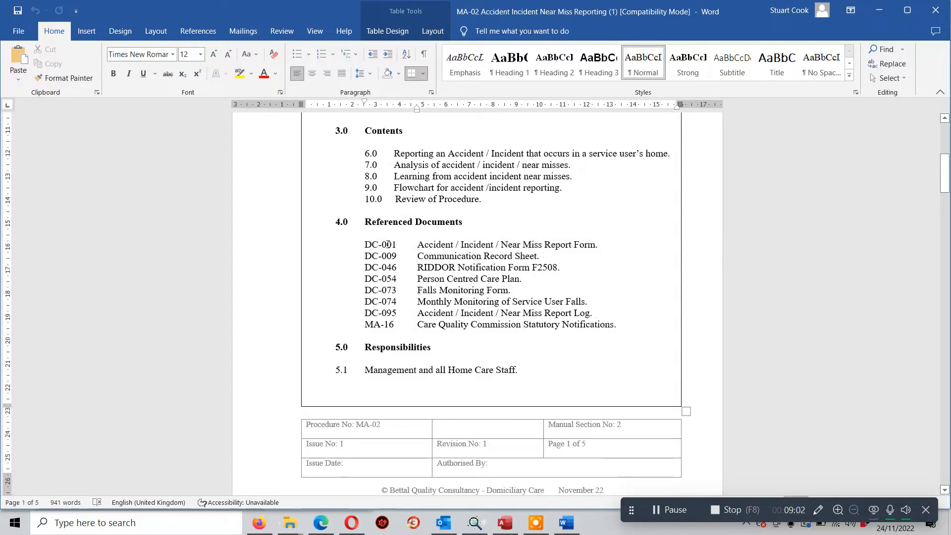
Highlight the DC-001 report form, the DC-054 care plan and the DC-073 and DC-074 falls forms in turn.
{"action": "left_click_drag", "start_coordinate": [390, 245], "coordinate": [574, 244]}
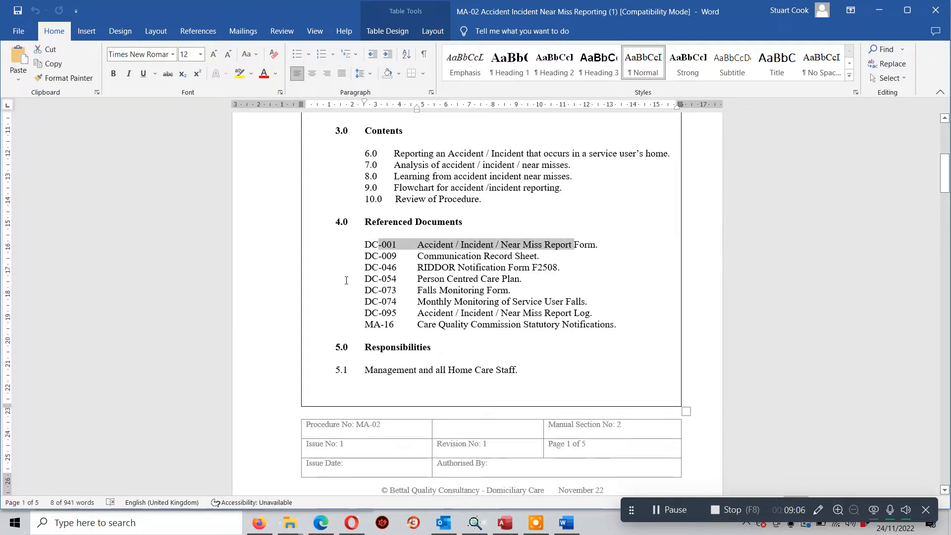
{"action": "left_click_drag", "start_coordinate": [346, 280], "coordinate": [526, 280]}
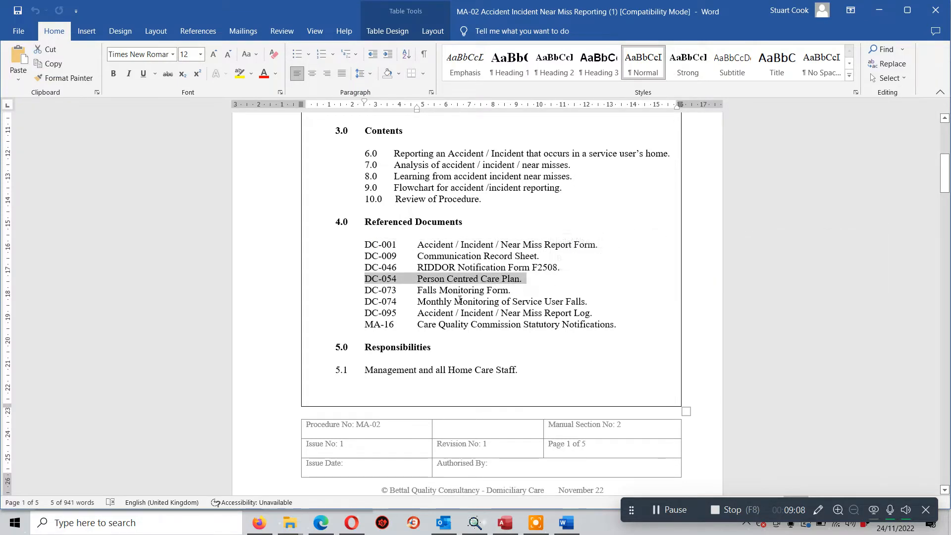
{"action": "left_click_drag", "start_coordinate": [349, 290], "coordinate": [584, 301]}
{"action": "scroll", "coordinate": [500, 343], "scroll_direction": "down", "scroll_amount": 3}
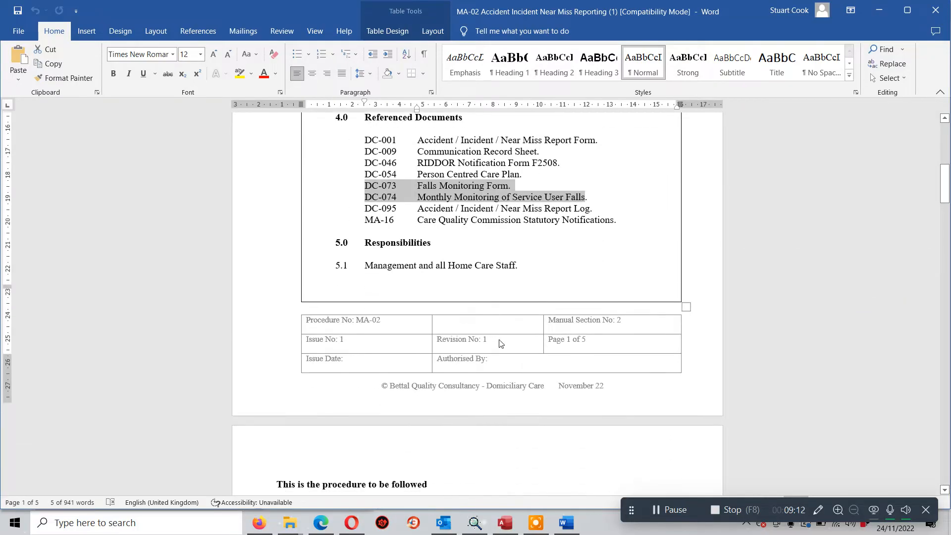
Highlight the form references in section 6.0 in turn: care plan DC-054 in 6.3, Falls Monitoring Form DC-073 in 6.5 and DC-001 in 6.7.
{"action": "scroll", "coordinate": [500, 344], "scroll_direction": "down", "scroll_amount": 10}
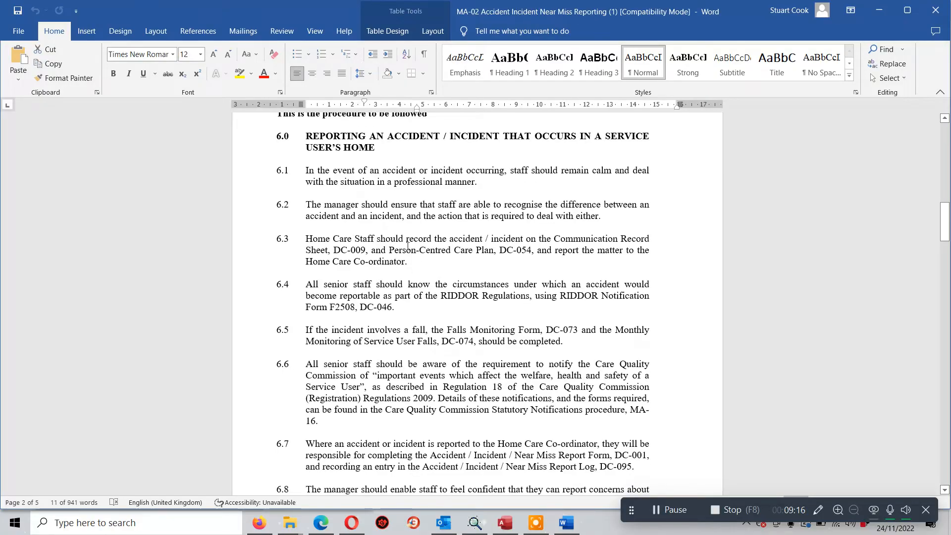
{"action": "left_click_drag", "start_coordinate": [389, 249], "coordinate": [529, 248]}
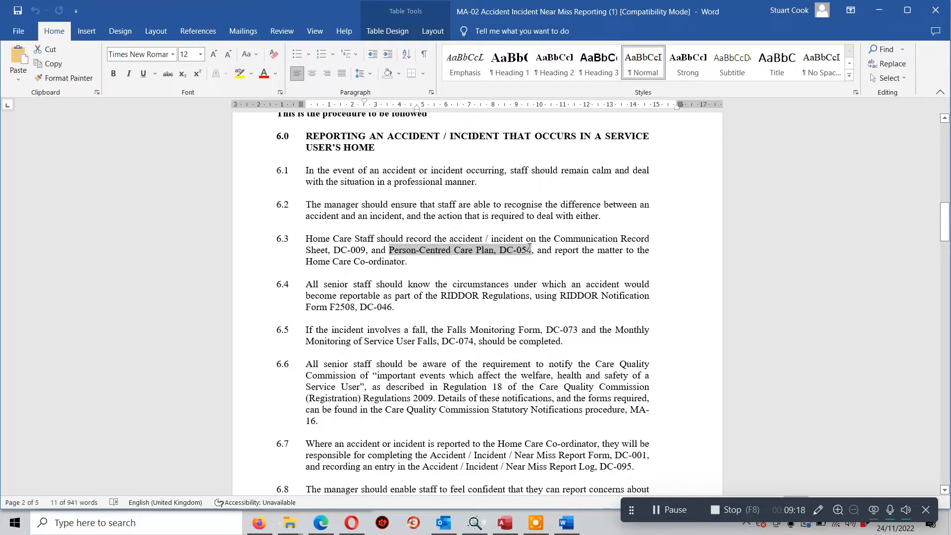
{"action": "scroll", "coordinate": [462, 269], "scroll_direction": "down", "scroll_amount": 2}
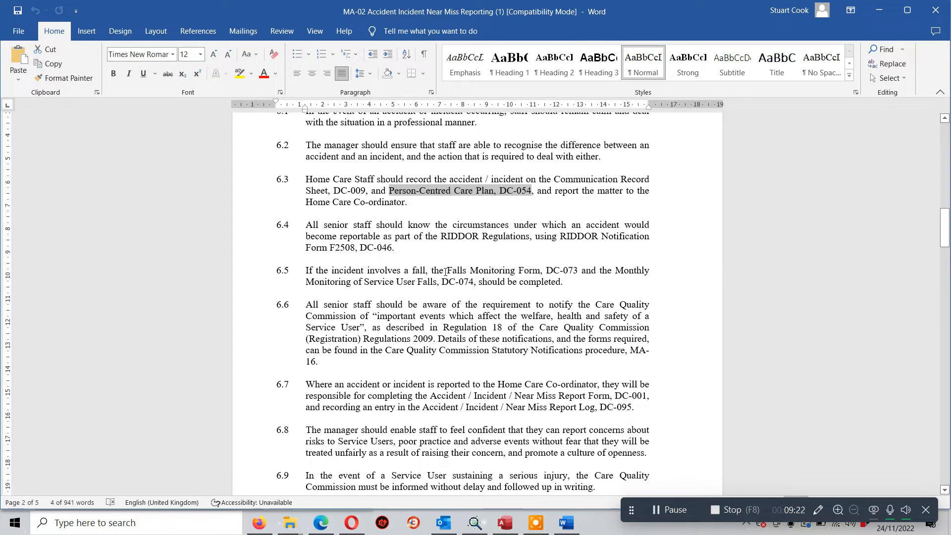
{"action": "left_click_drag", "start_coordinate": [447, 272], "coordinate": [578, 273]}
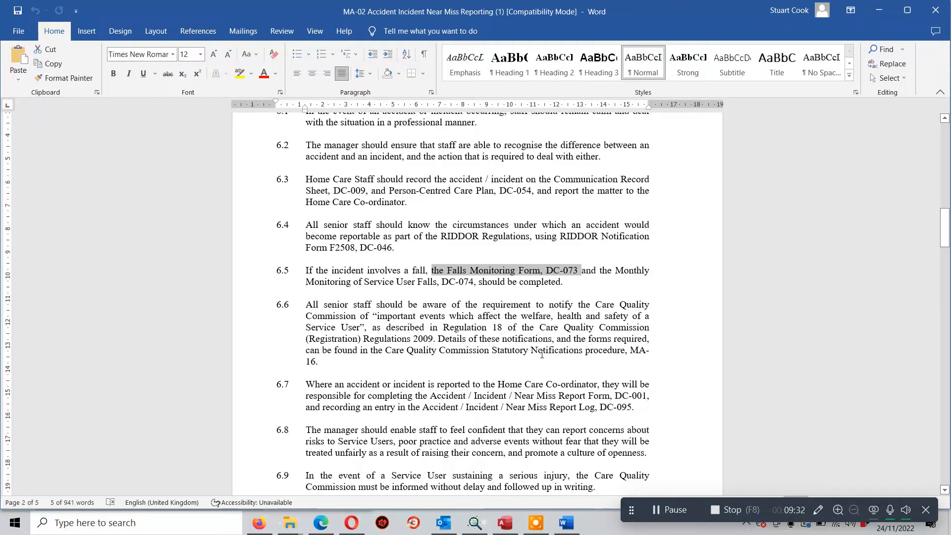
{"action": "scroll", "coordinate": [542, 354], "scroll_direction": "down", "scroll_amount": 3}
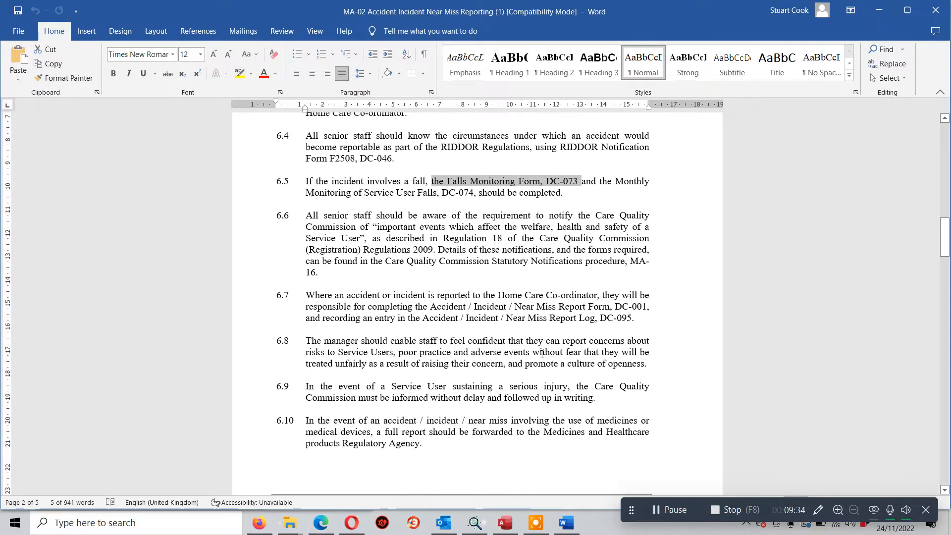
{"action": "scroll", "coordinate": [541, 355], "scroll_direction": "down", "scroll_amount": 2}
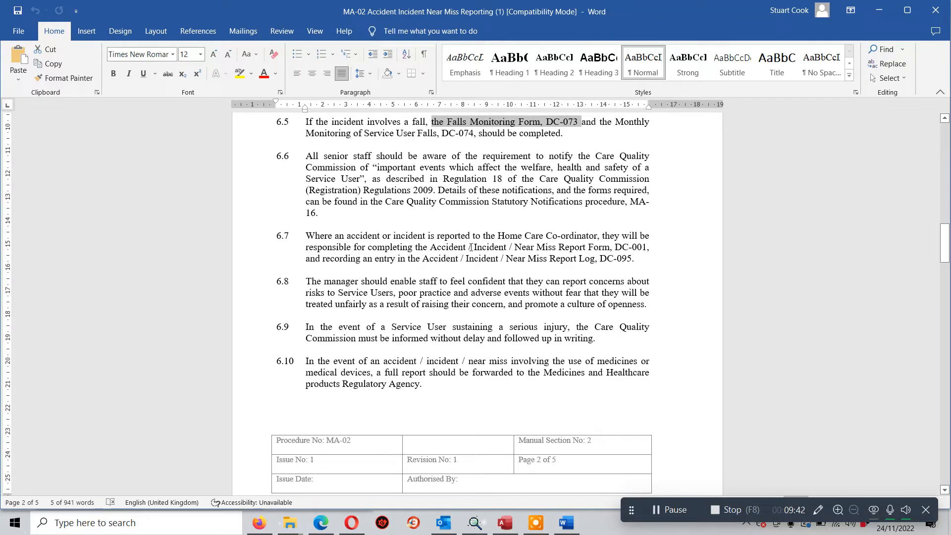
{"action": "left_click_drag", "start_coordinate": [609, 247], "coordinate": [644, 247]}
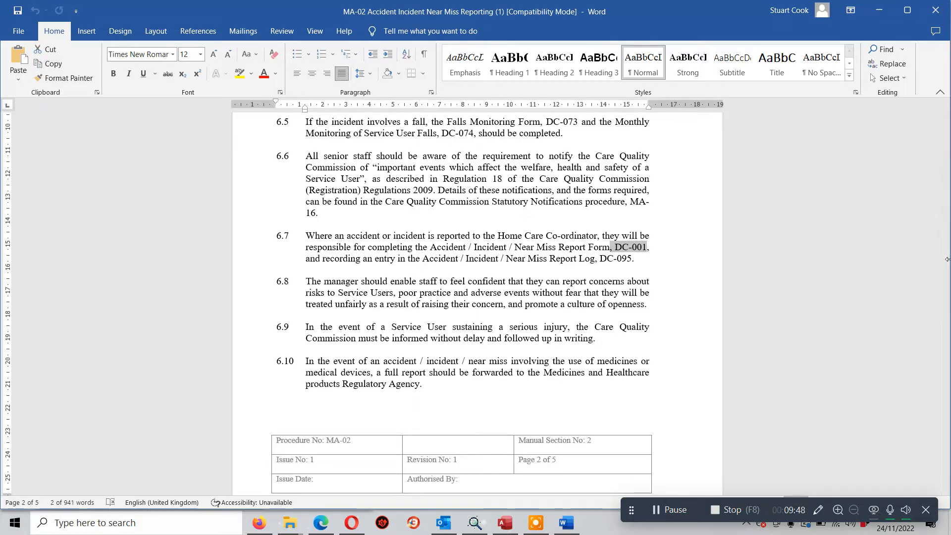
Return to the first page, open its header for editing and highlight the BETTAL DEMO SITE title.
{"action": "left_click_drag", "start_coordinate": [945, 257], "coordinate": [943, 149]}
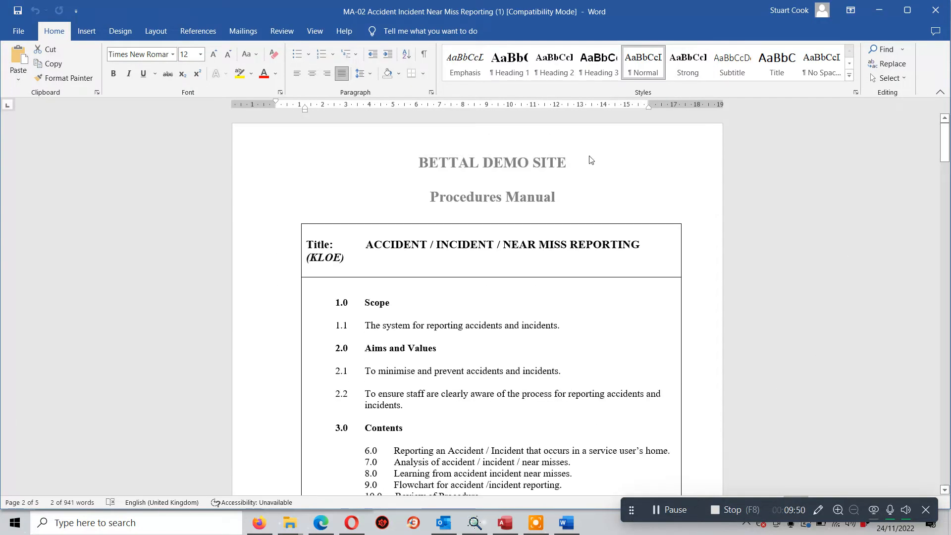
{"action": "double_click", "coordinate": [537, 164]}
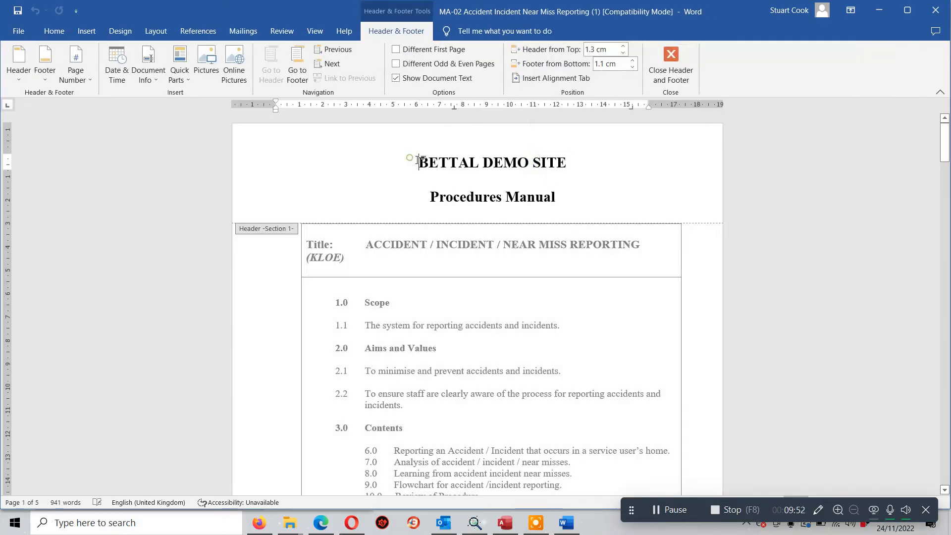
{"action": "left_click_drag", "start_coordinate": [419, 161], "coordinate": [594, 160]}
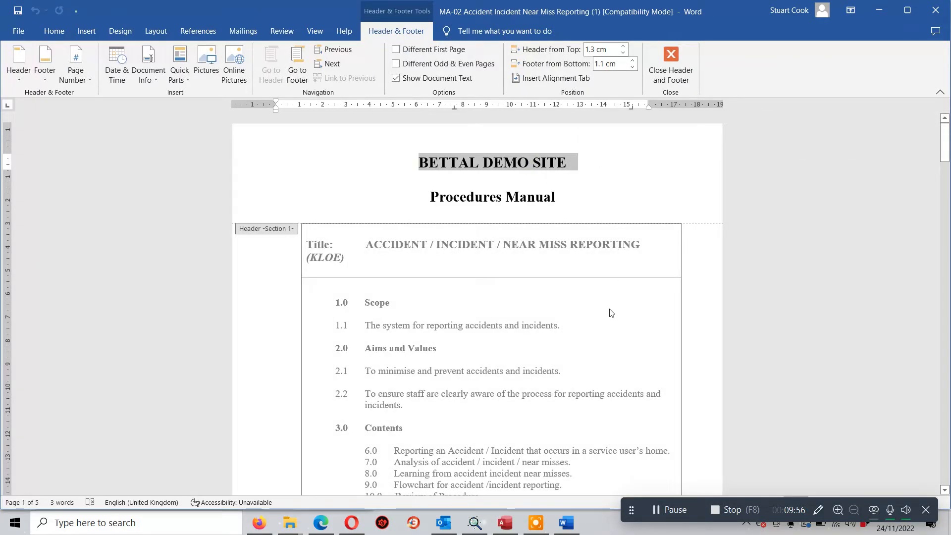
Highlight the footer table on the first page, then clear the selection within the Issue No cell.
{"action": "scroll", "coordinate": [602, 320], "scroll_direction": "down", "scroll_amount": 10}
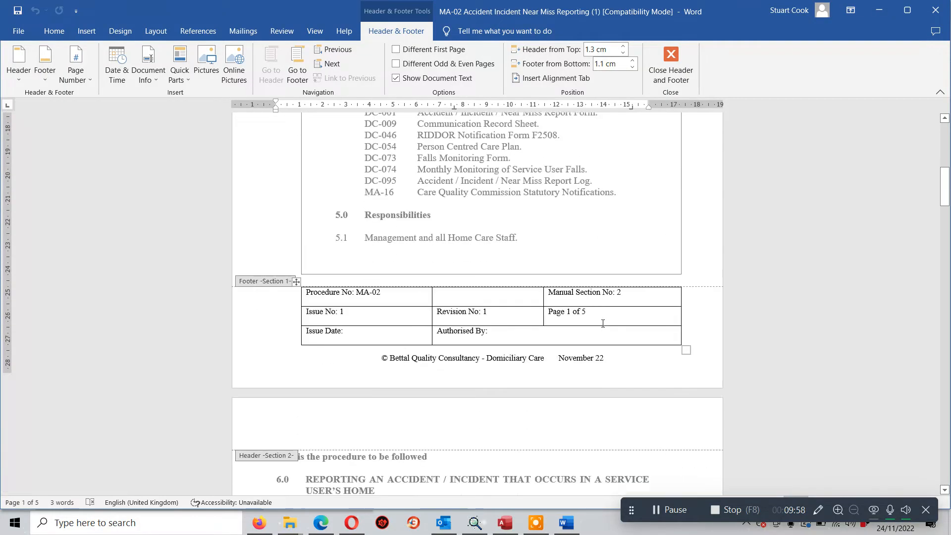
{"action": "mouse_move", "coordinate": [379, 276]}
{"action": "left_mouse_down"}
{"action": "mouse_move", "coordinate": [387, 297]}
{"action": "mouse_move", "coordinate": [536, 315]}
{"action": "left_mouse_up"}
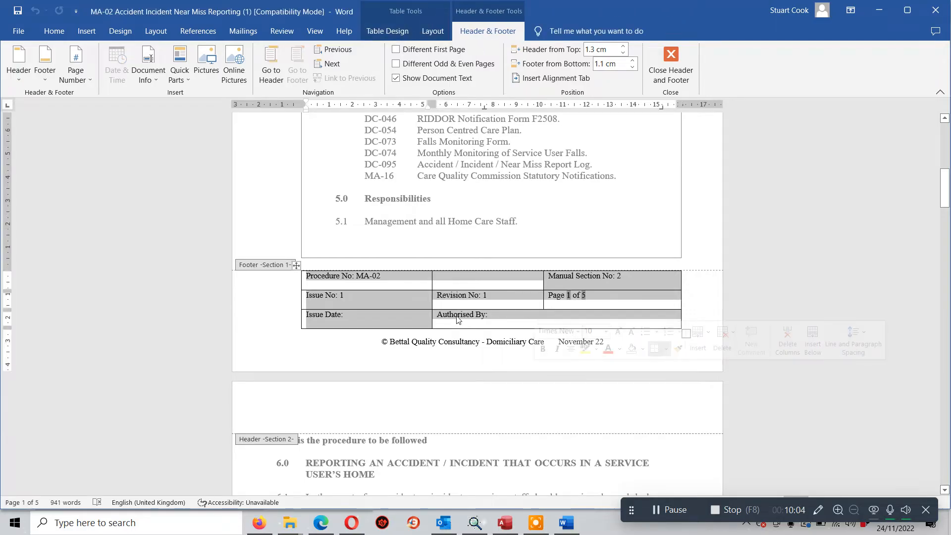
{"action": "left_click", "coordinate": [403, 297]}
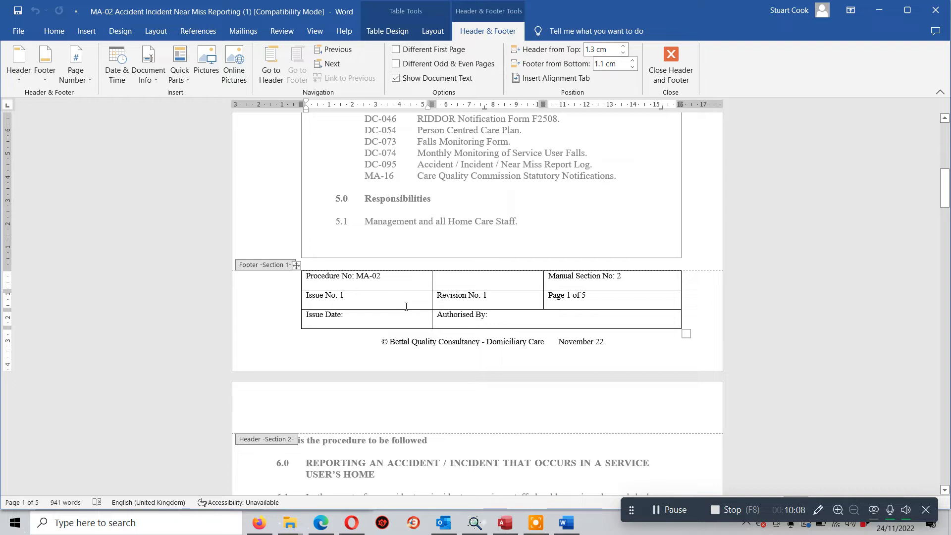
Try 2 as the Issue No in the footer table and set it back to 1.
{"action": "double_click", "coordinate": [344, 297]}
{"action": "type", "text": "2"}
{"action": "key", "text": "BackSpace"}
{"action": "type", "text": "1"}
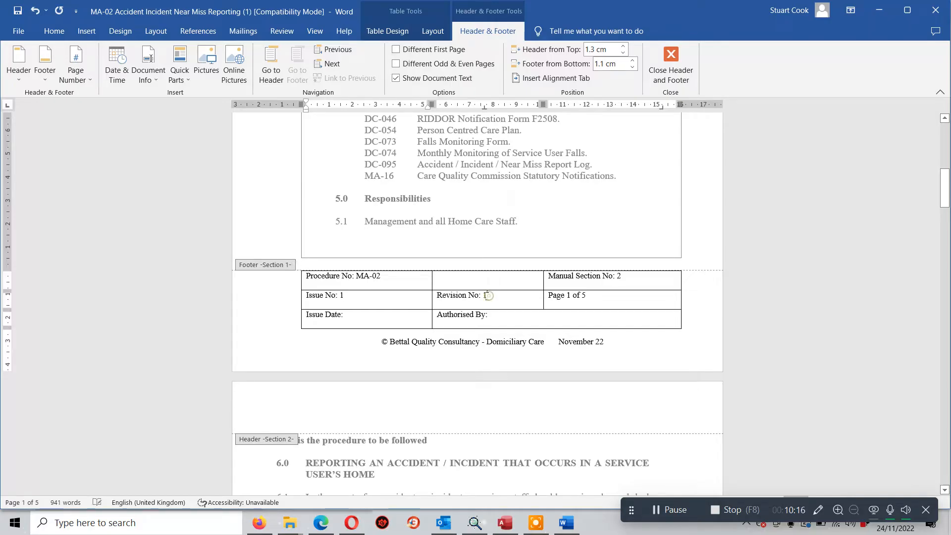
Try 0 as the Revision No in the footer table and replace it with 3.
{"action": "double_click", "coordinate": [485, 296]}
{"action": "type", "text": "0"}
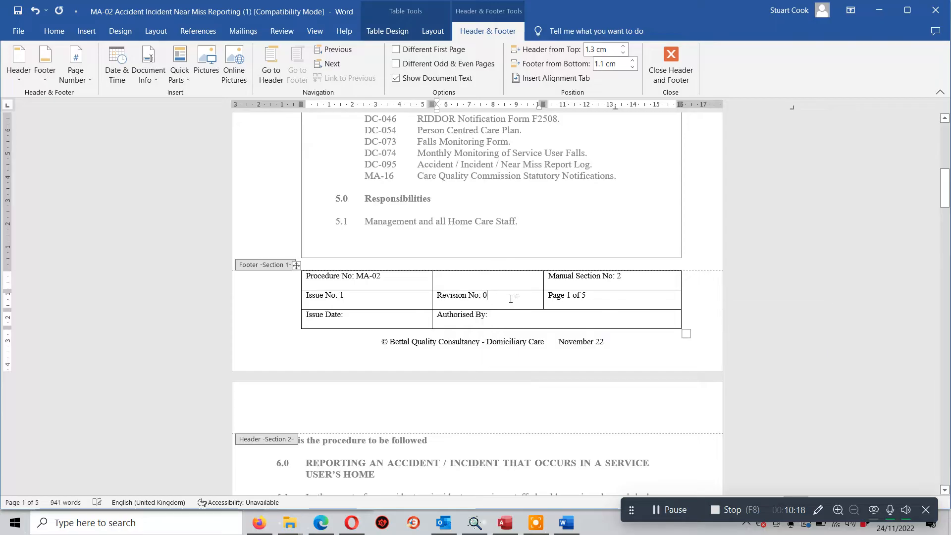
{"action": "key", "text": "BackSpace"}
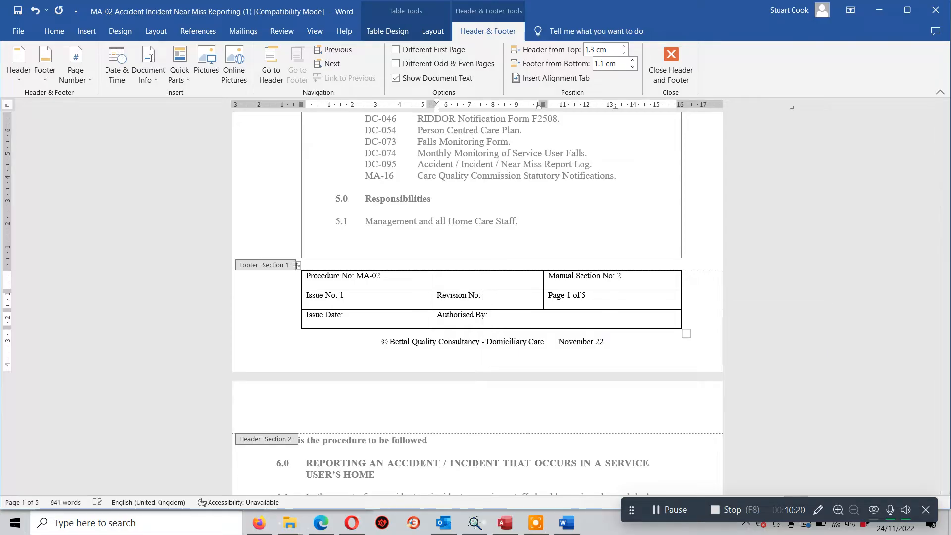
{"action": "key", "text": "BackSpace"}
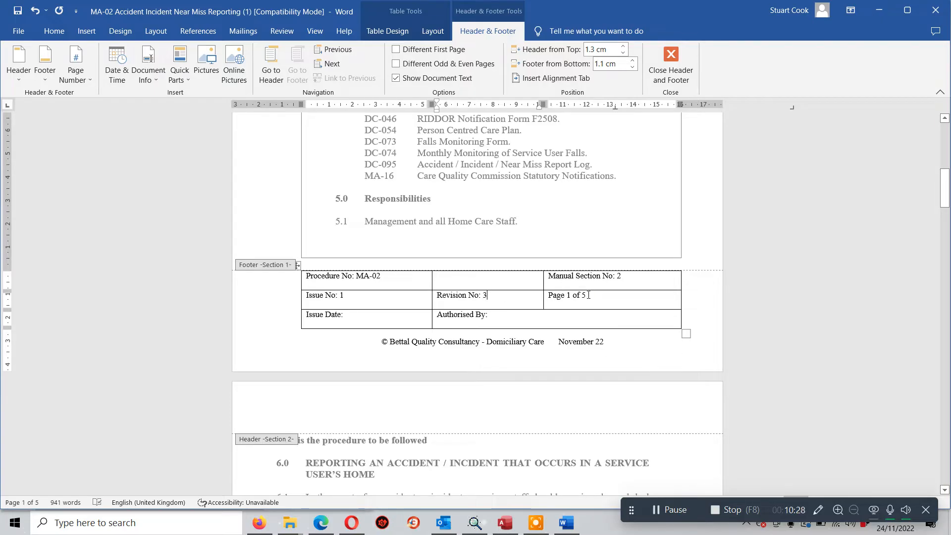
Highlight the page number text in the footer table, select the date field beside the copyright line and clear the selection.
{"action": "left_click_drag", "start_coordinate": [589, 295], "coordinate": [548, 296]}
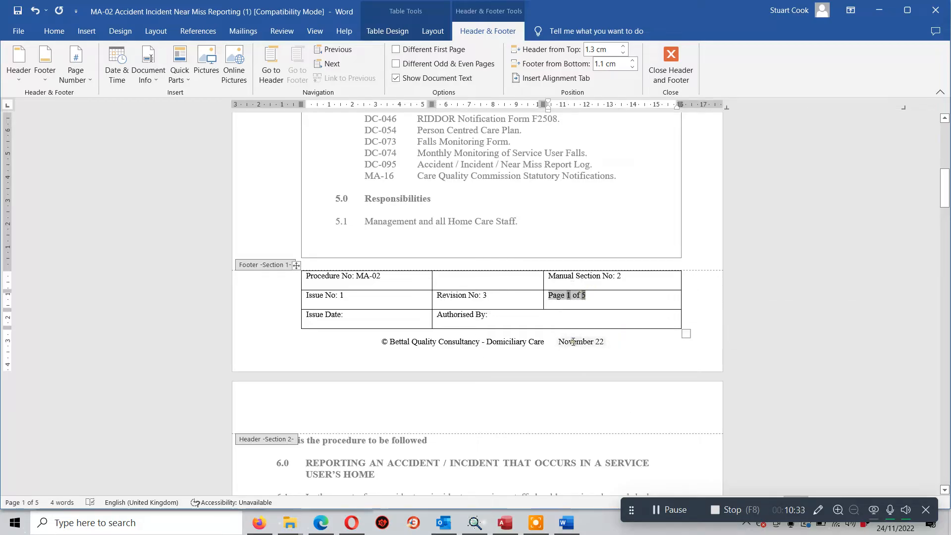
{"action": "left_click", "coordinate": [572, 342]}
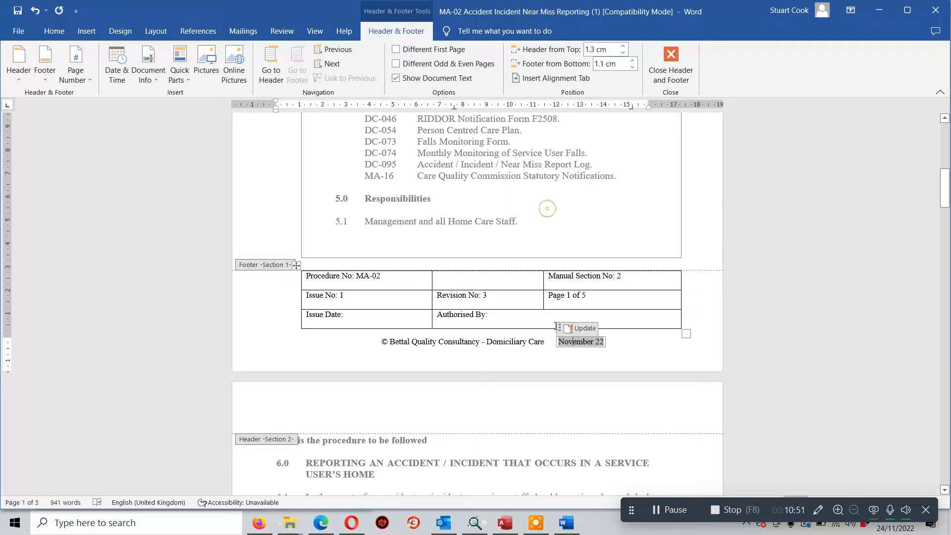
{"action": "left_click", "coordinate": [617, 348]}
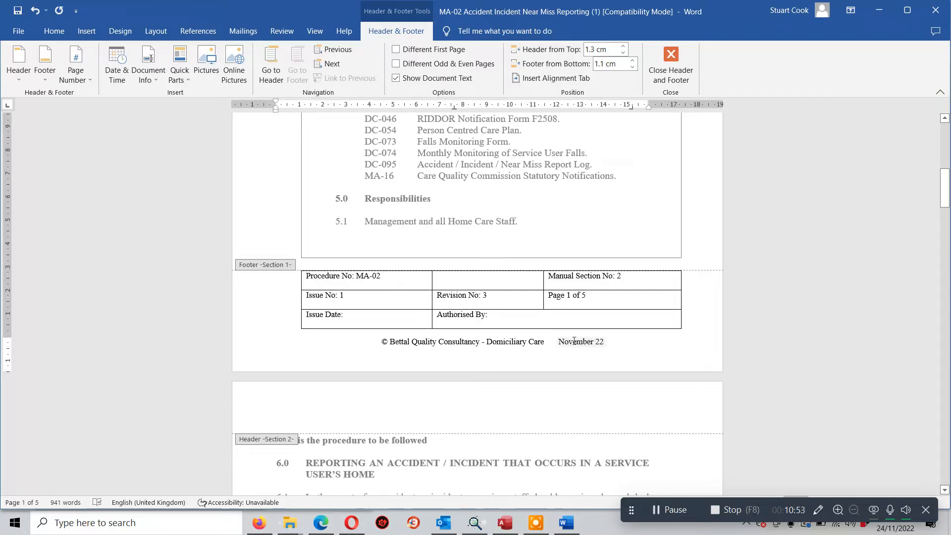
Glance at the reporting flowchart on the last page, return to the start and close the MA-02 document without saving.
{"action": "left_click_drag", "start_coordinate": [944, 188], "coordinate": [944, 420]}
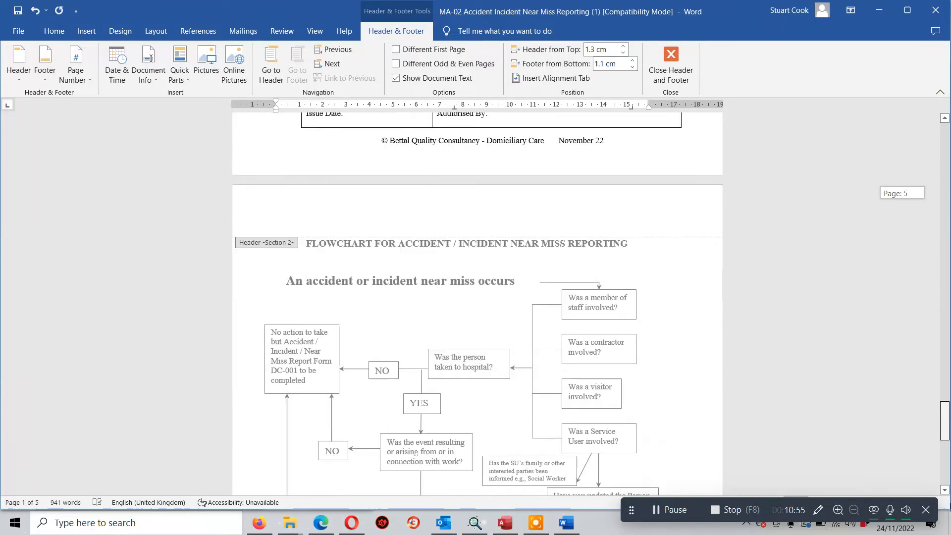
{"action": "left_click_drag", "start_coordinate": [949, 506], "coordinate": [940, 15]}
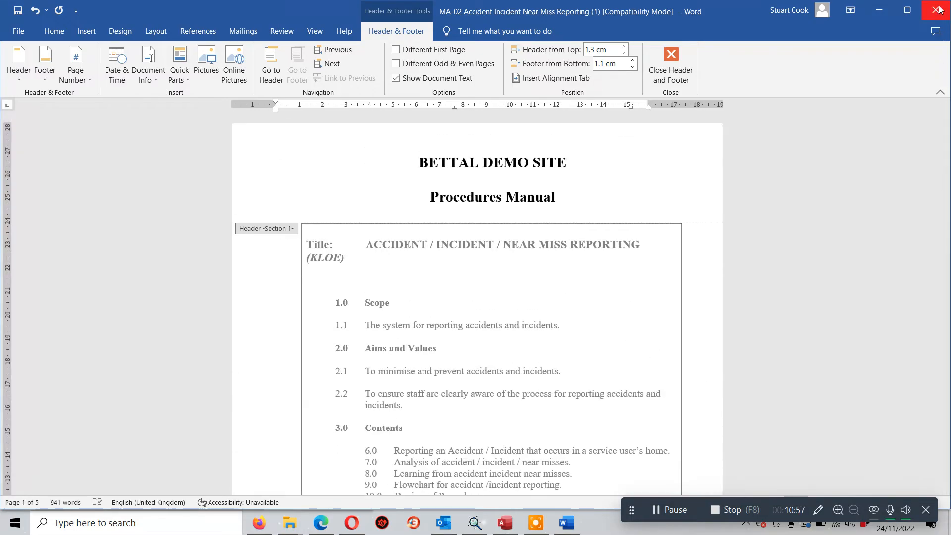
{"action": "left_click", "coordinate": [939, 10]}
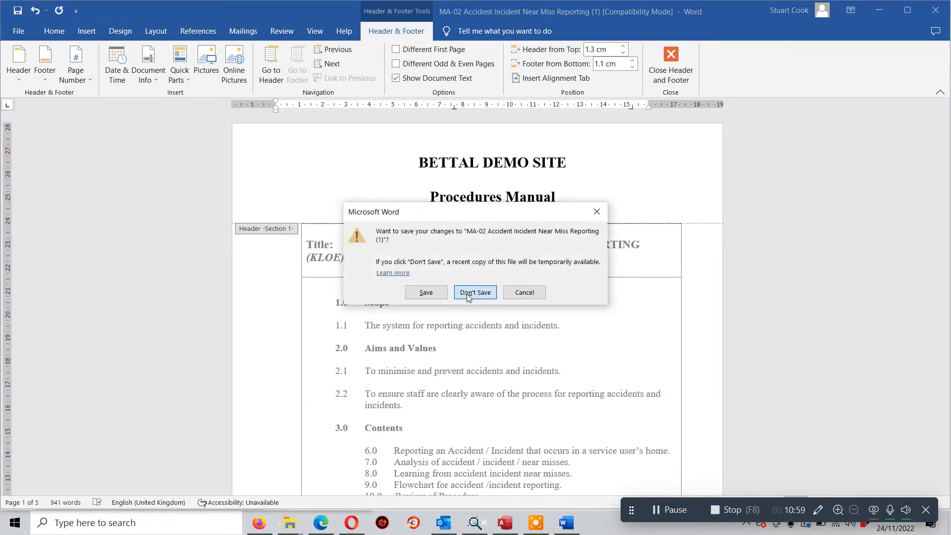
{"action": "left_click", "coordinate": [467, 293]}
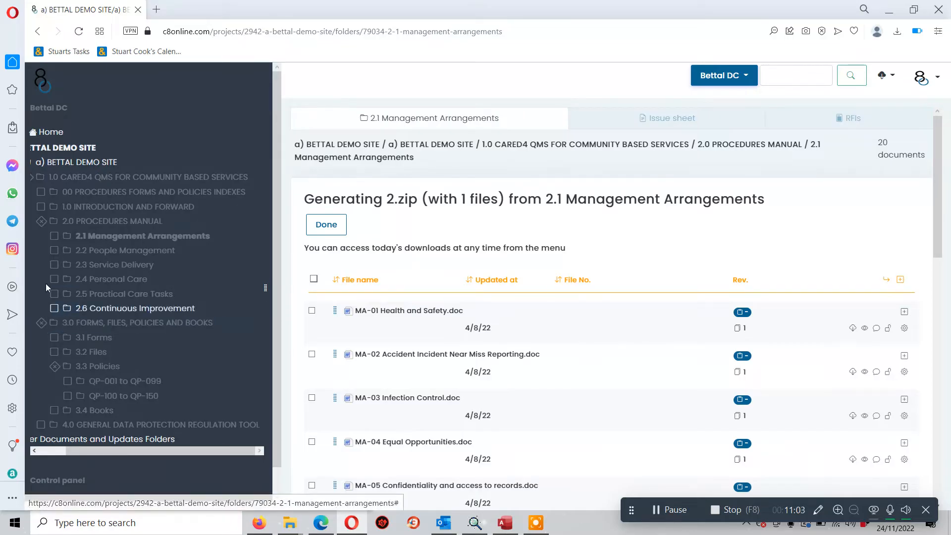
Collapse the 2.0 Procedures Manual folder in the demo site's tree and open the 3.1 Forms folder.
{"action": "left_click", "coordinate": [41, 222]}
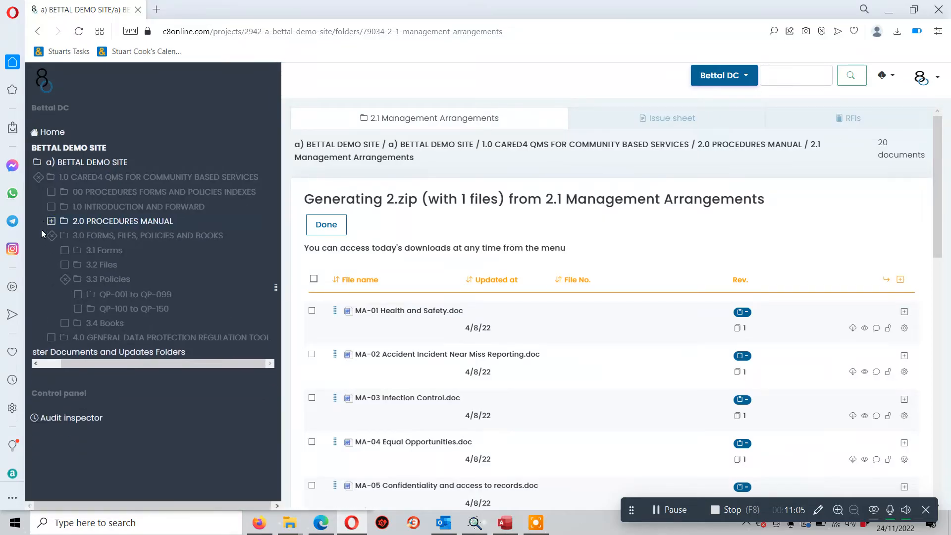
{"action": "double_click", "coordinate": [51, 236]}
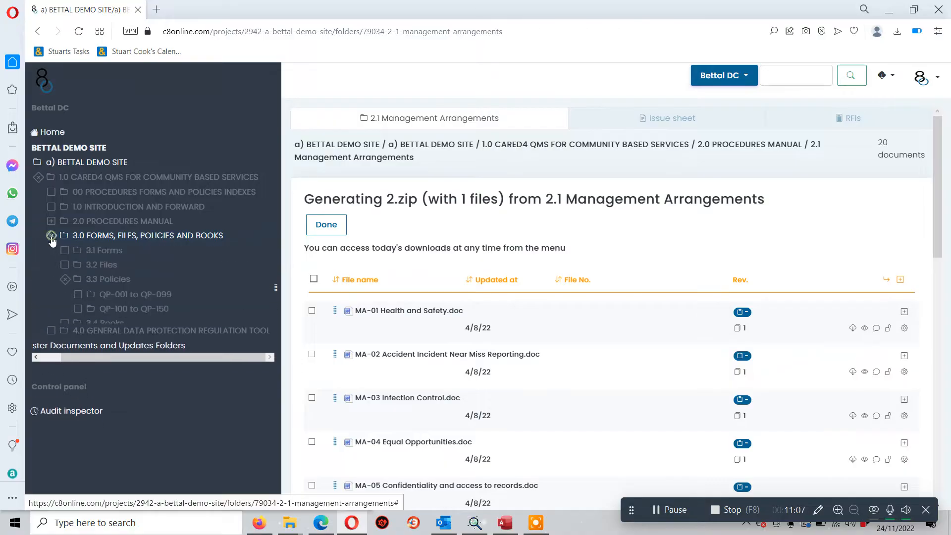
{"action": "left_click", "coordinate": [105, 250]}
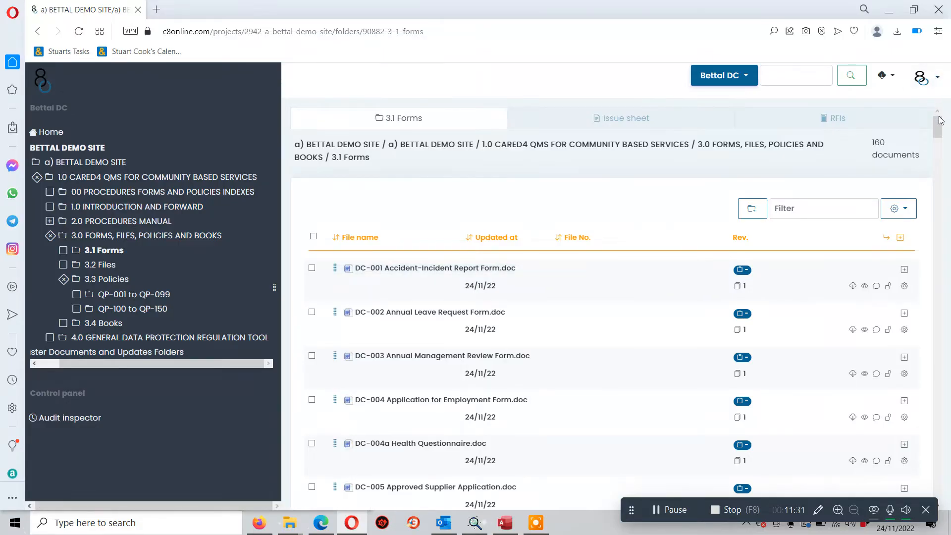
Look through the list of form documents in the 3.1 Forms folder, from DC-001 to DC-107.
{"action": "left_click_drag", "start_coordinate": [940, 127], "coordinate": [947, 107]}
{"action": "scroll", "coordinate": [721, 178], "scroll_direction": "down", "scroll_amount": 3}
{"action": "scroll", "coordinate": [646, 200], "scroll_direction": "down", "scroll_amount": 10}
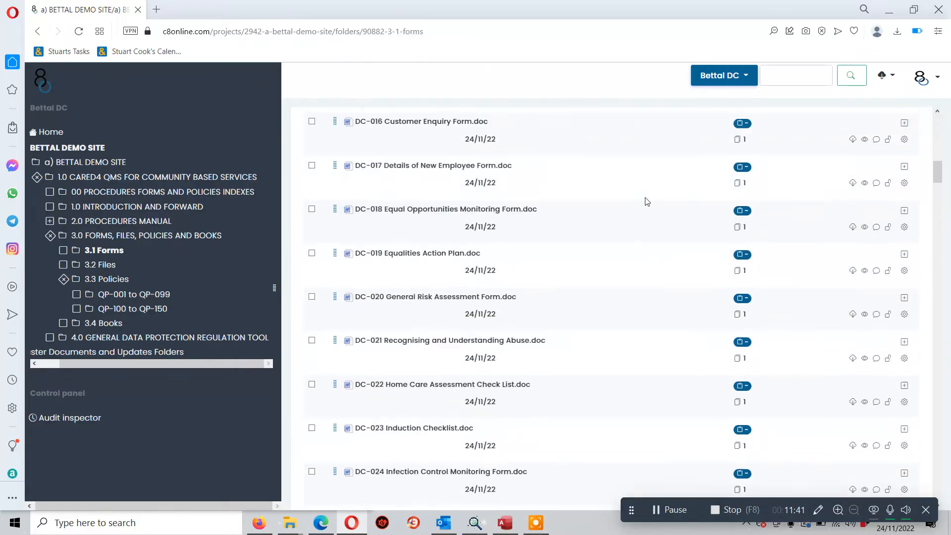
{"action": "scroll", "coordinate": [646, 201], "scroll_direction": "down", "scroll_amount": 20}
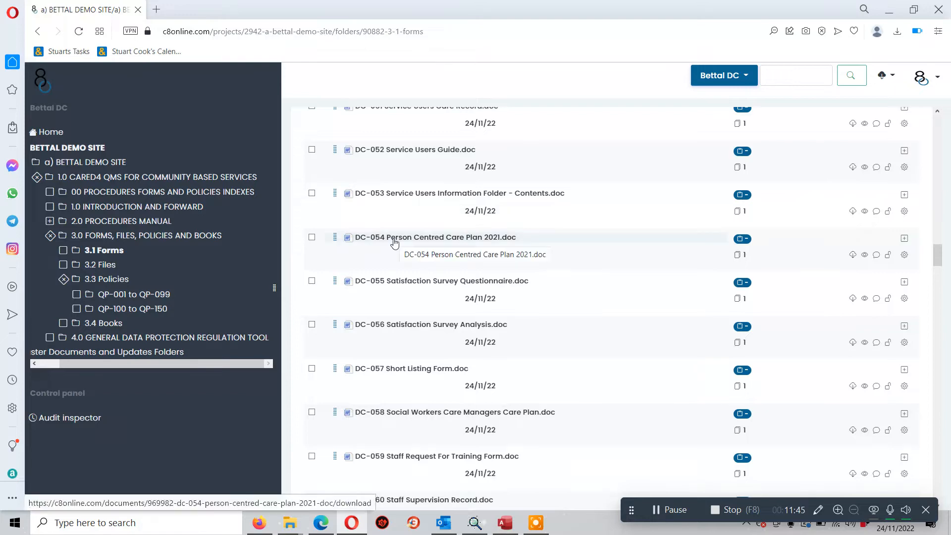
{"action": "scroll", "coordinate": [394, 242], "scroll_direction": "down", "scroll_amount": 6}
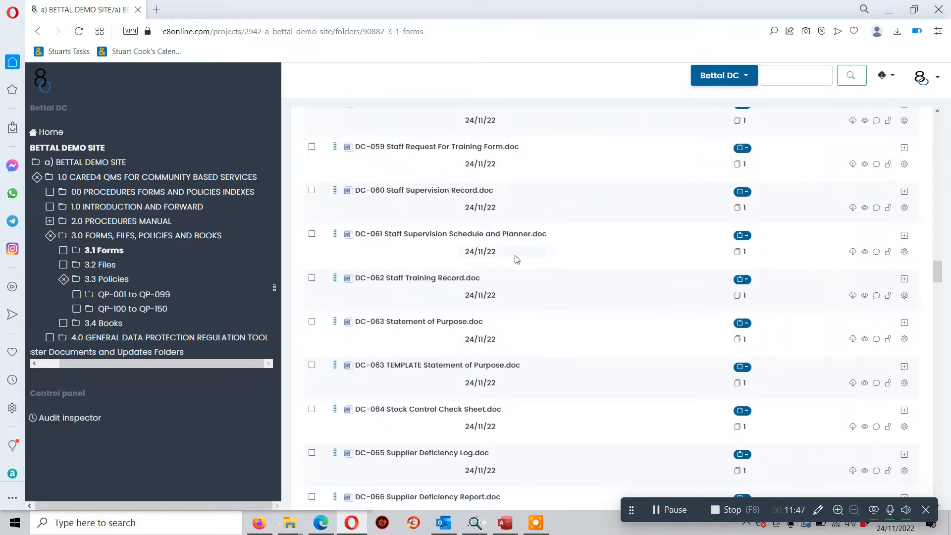
{"action": "scroll", "coordinate": [515, 259], "scroll_direction": "down", "scroll_amount": 3}
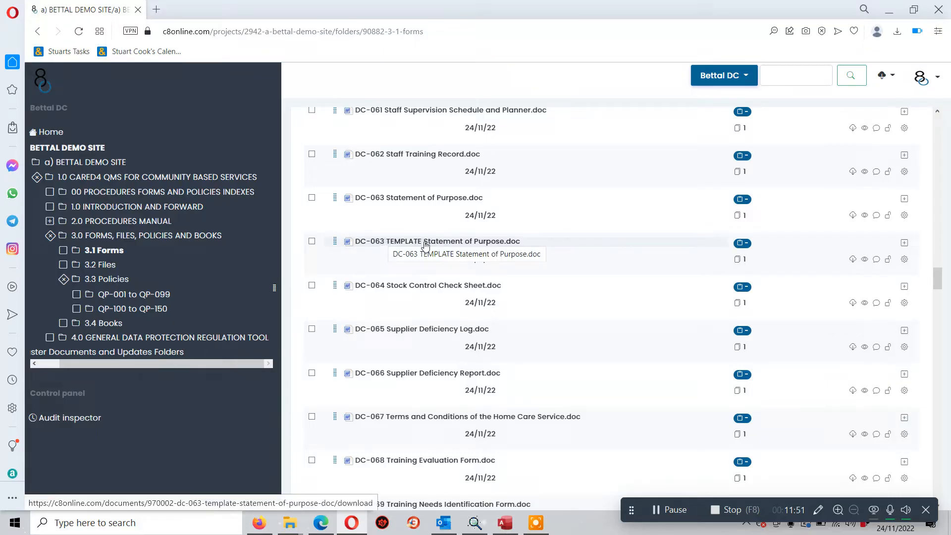
{"action": "scroll", "coordinate": [425, 244], "scroll_direction": "down", "scroll_amount": 4}
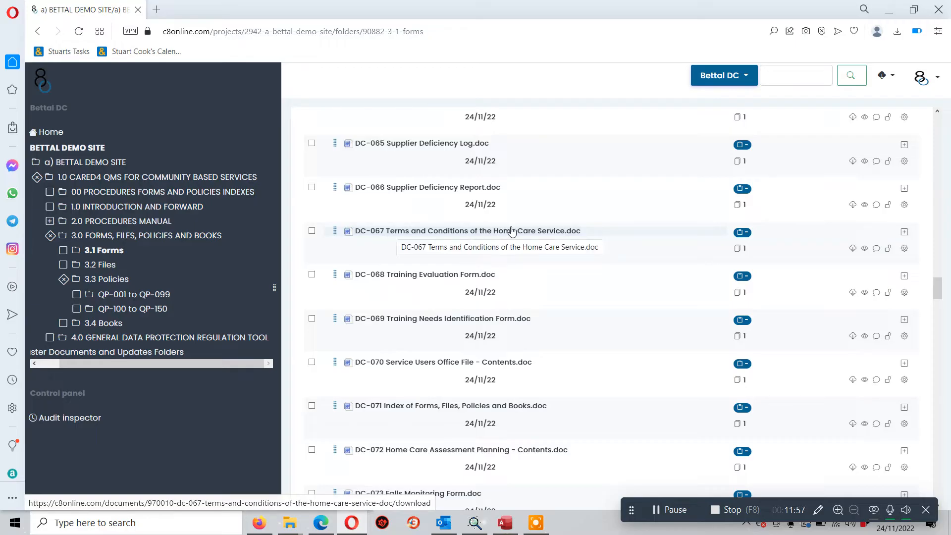
{"action": "scroll", "coordinate": [512, 231], "scroll_direction": "down", "scroll_amount": 12}
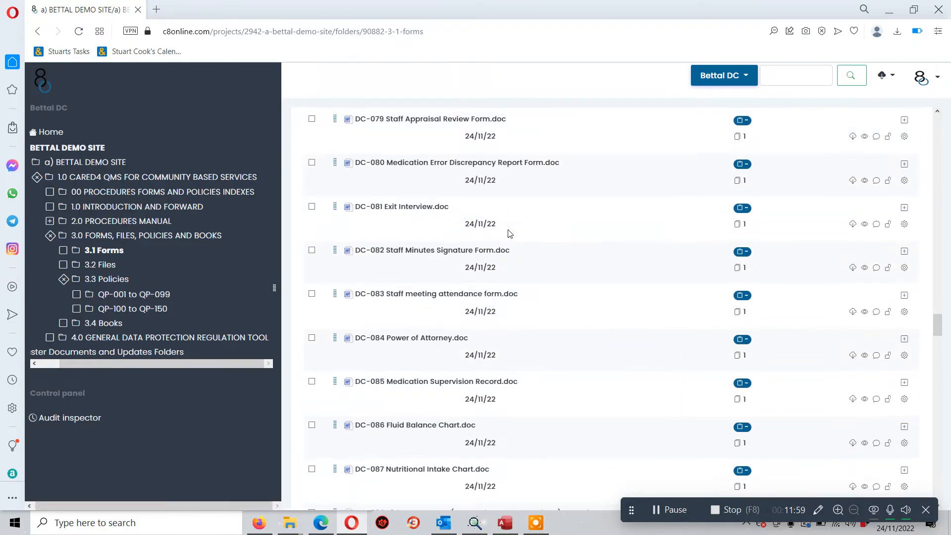
{"action": "scroll", "coordinate": [510, 234], "scroll_direction": "down", "scroll_amount": 14}
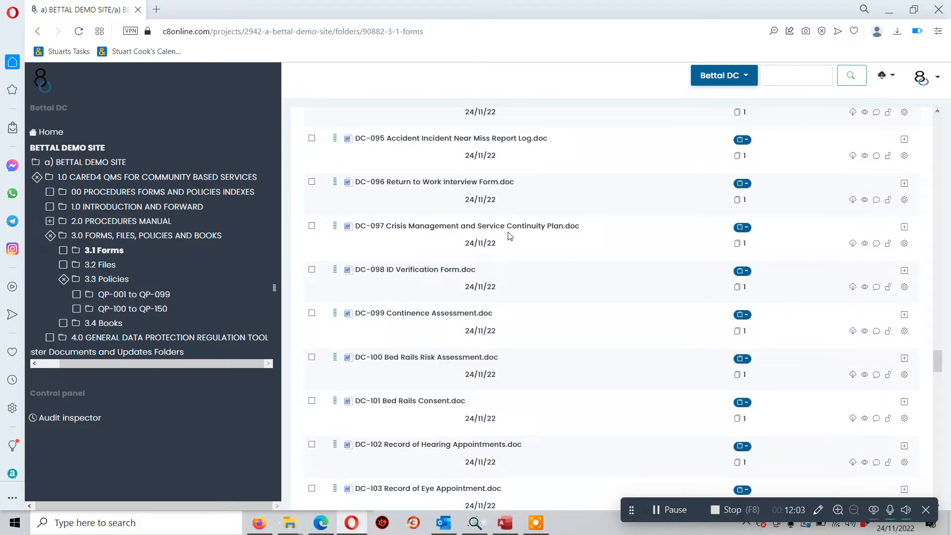
{"action": "scroll", "coordinate": [549, 251], "scroll_direction": "down", "scroll_amount": 4}
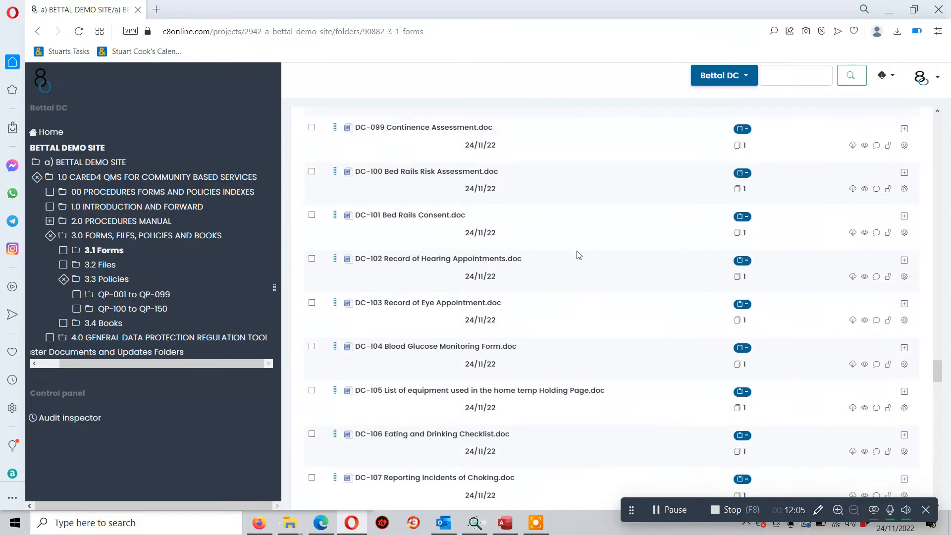
Finish looking through the forms to DC-116, open the 3.2 Files folder, and download and open List of Files.doc.
{"action": "scroll", "coordinate": [578, 254], "scroll_direction": "down", "scroll_amount": 8}
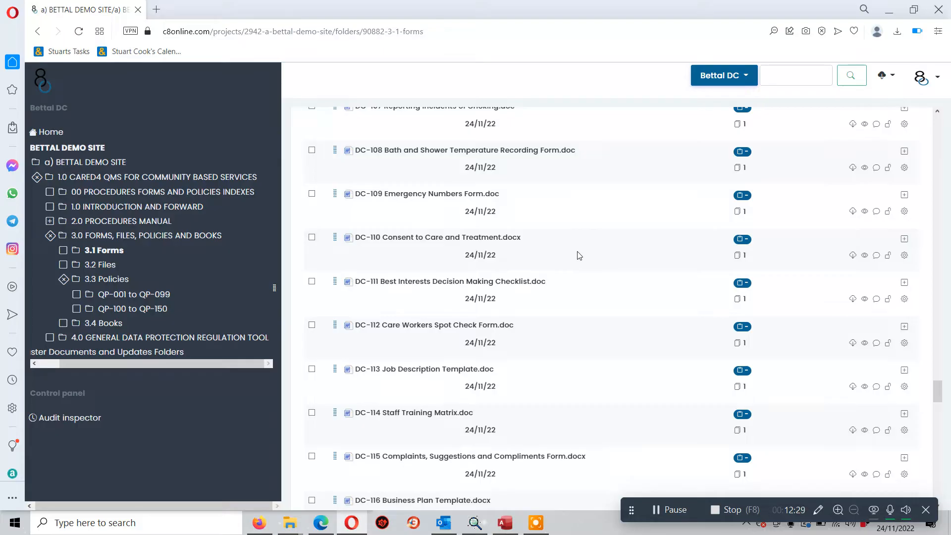
{"action": "left_click", "coordinate": [97, 264]}
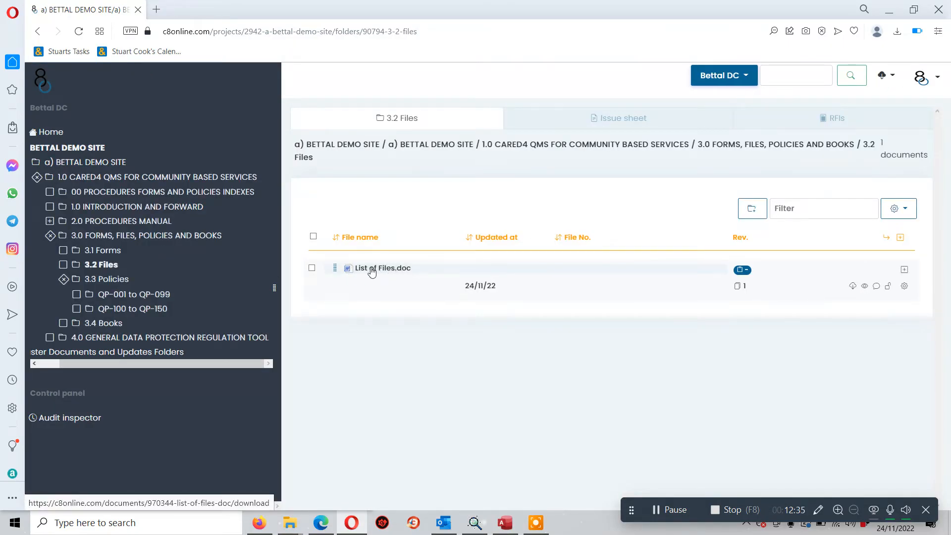
{"action": "left_click", "coordinate": [371, 269]}
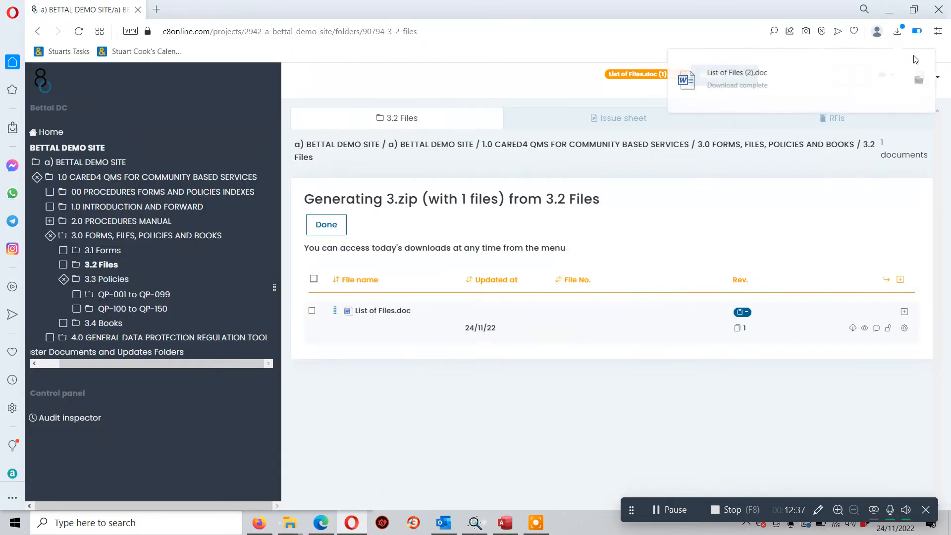
{"action": "left_click", "coordinate": [742, 82]}
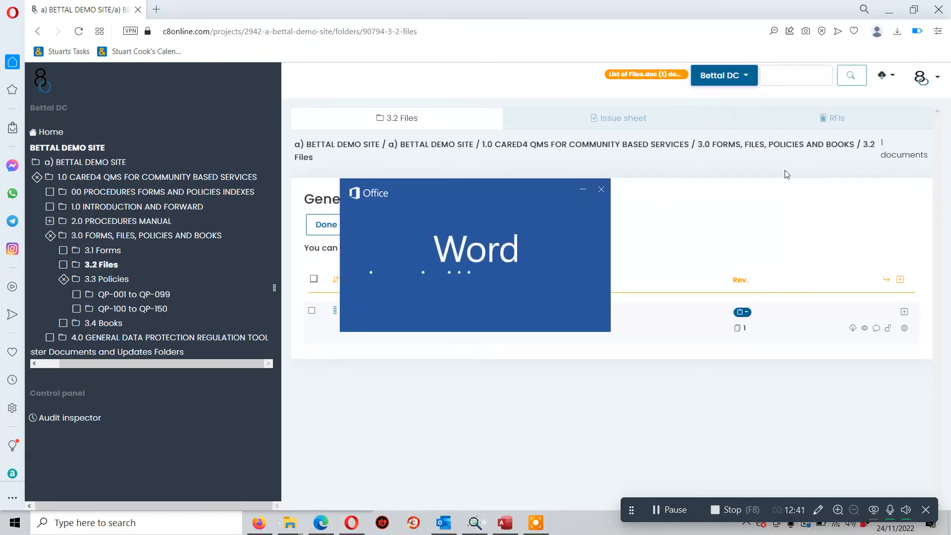
Highlight the DC-SRF Staff Recruitment Folder entry in the list of files and close the document.
{"action": "scroll", "coordinate": [693, 249], "scroll_direction": "down", "scroll_amount": 2}
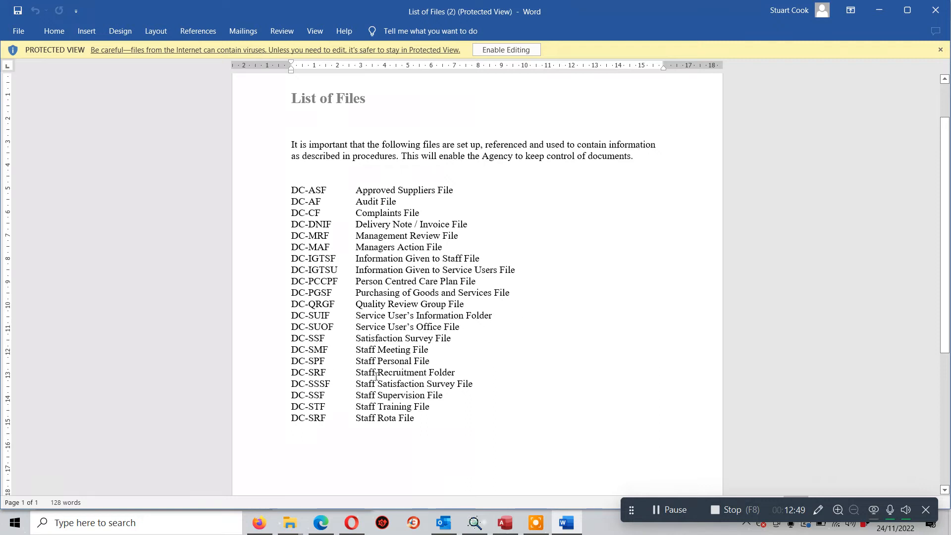
{"action": "left_click_drag", "start_coordinate": [466, 375], "coordinate": [284, 375]}
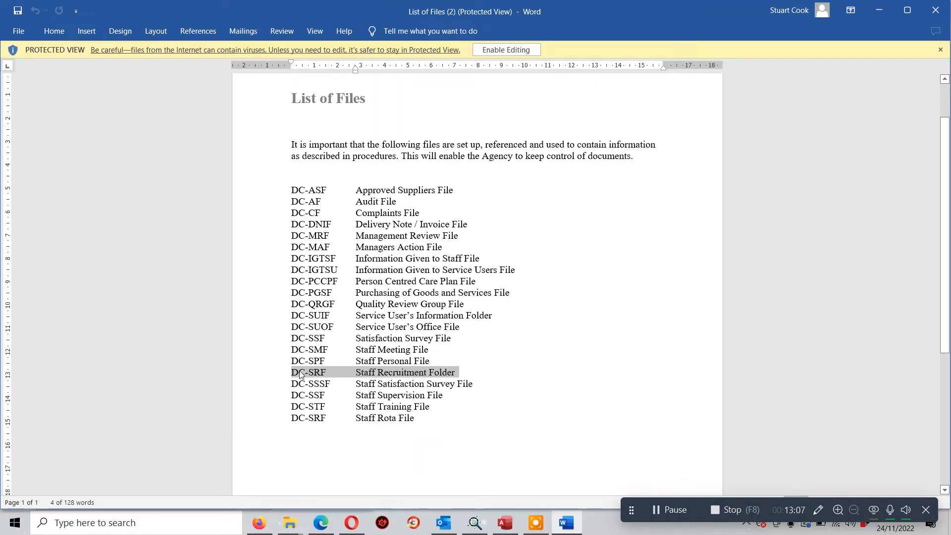
{"action": "left_click", "coordinate": [933, 9]}
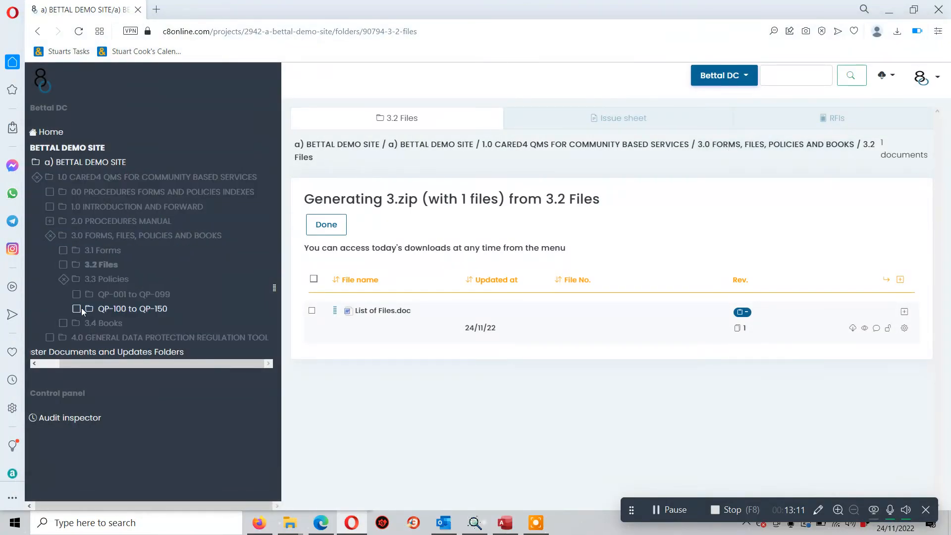
Open the QP-001 to QP-099 policies folder and look through its documents from QP-01 to QP-48.
{"action": "left_click", "coordinate": [113, 294]}
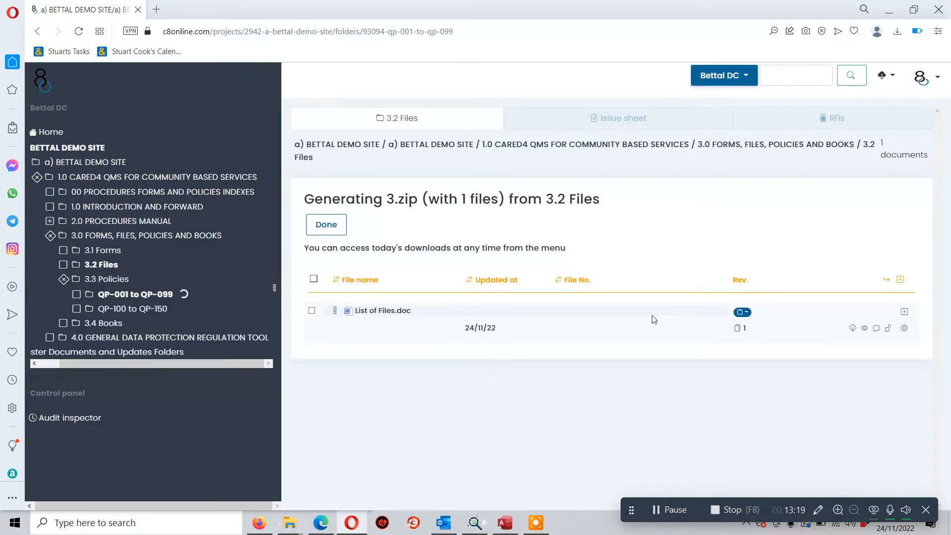
{"action": "scroll", "coordinate": [731, 314], "scroll_direction": "down", "scroll_amount": 1}
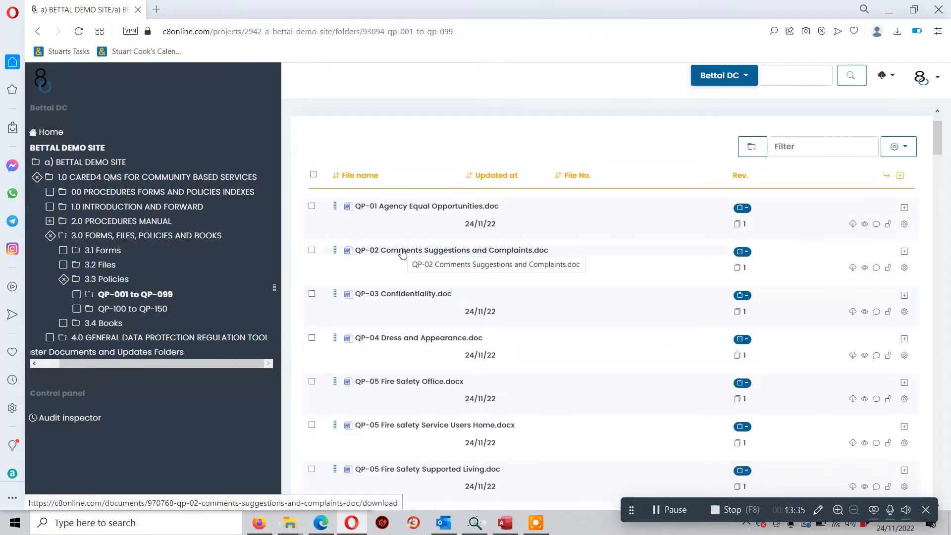
{"action": "scroll", "coordinate": [403, 252], "scroll_direction": "down", "scroll_amount": 1}
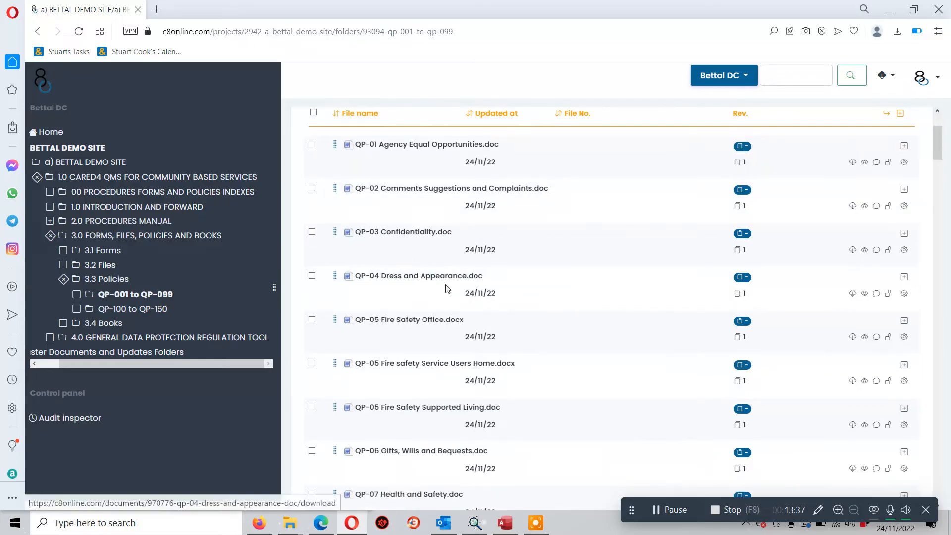
{"action": "scroll", "coordinate": [447, 288], "scroll_direction": "down", "scroll_amount": 15}
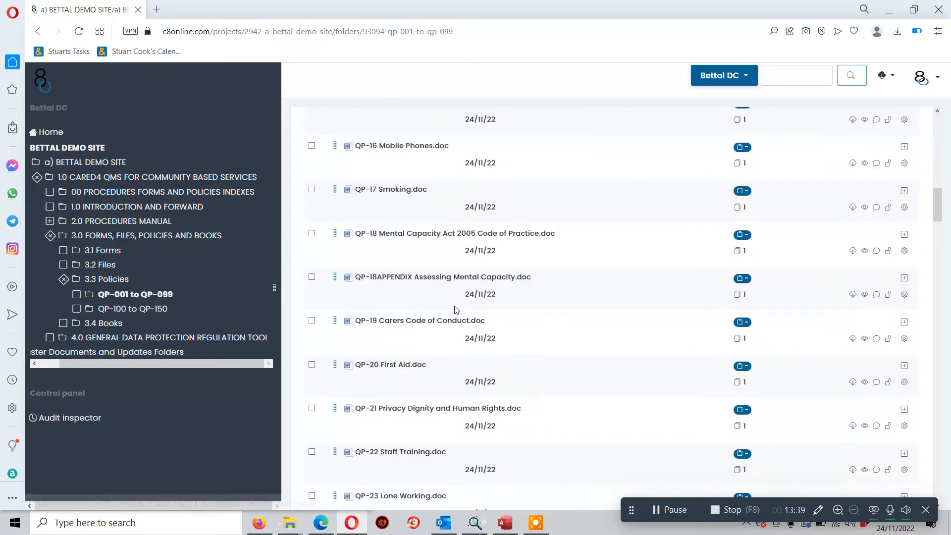
{"action": "scroll", "coordinate": [457, 322], "scroll_direction": "down", "scroll_amount": 8}
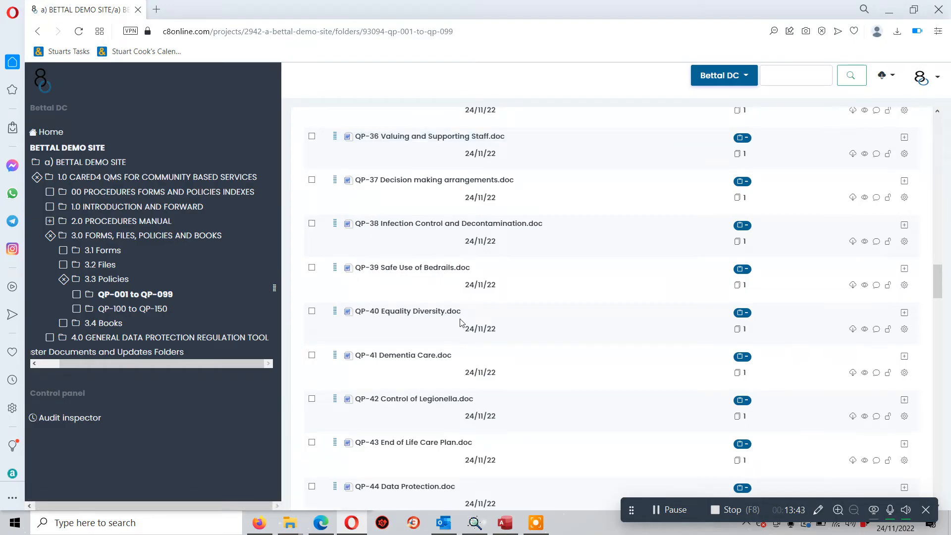
{"action": "scroll", "coordinate": [460, 323], "scroll_direction": "down", "scroll_amount": 4}
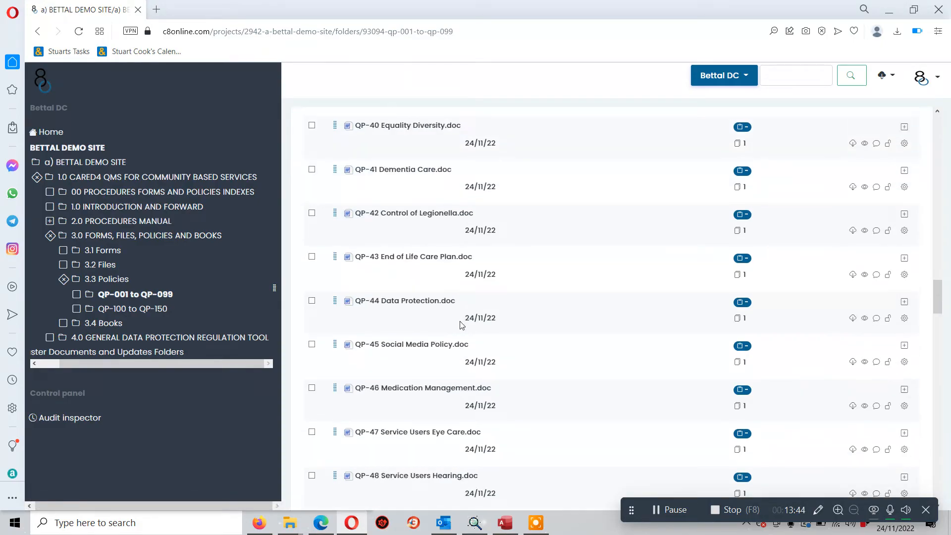
Download and open QP-46 Medication Management.doc, enable editing and highlight "(Addresses CQC Quality Statement)" in its title.
{"action": "left_click", "coordinate": [435, 388]}
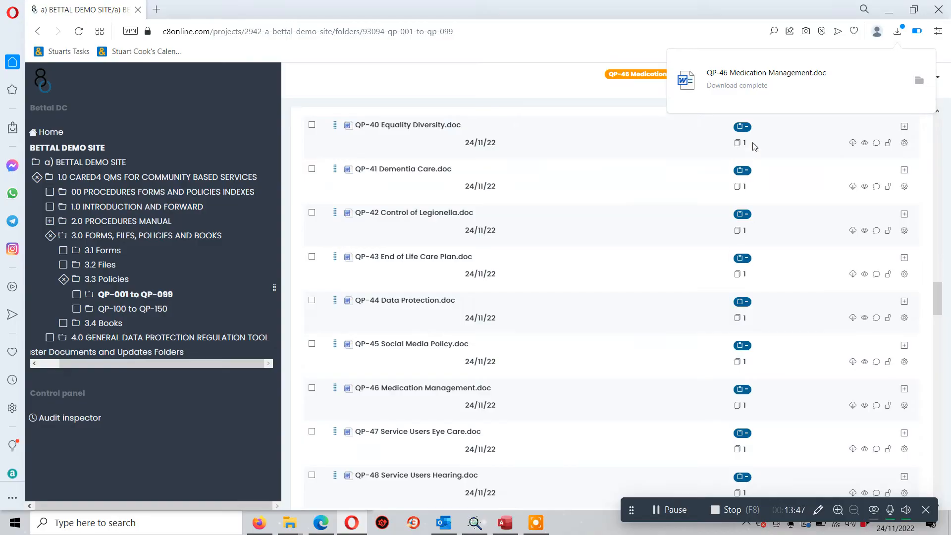
{"action": "left_click", "coordinate": [754, 97]}
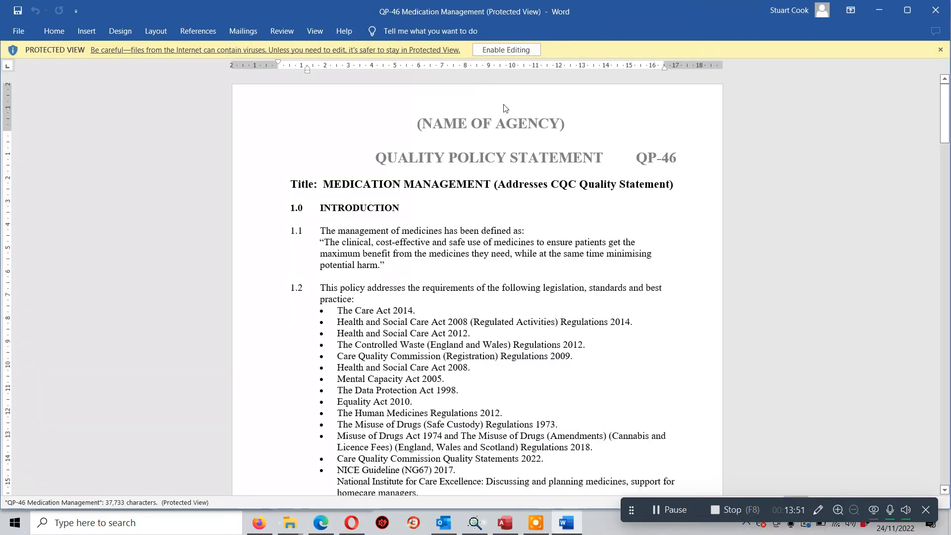
{"action": "left_click", "coordinate": [503, 50]}
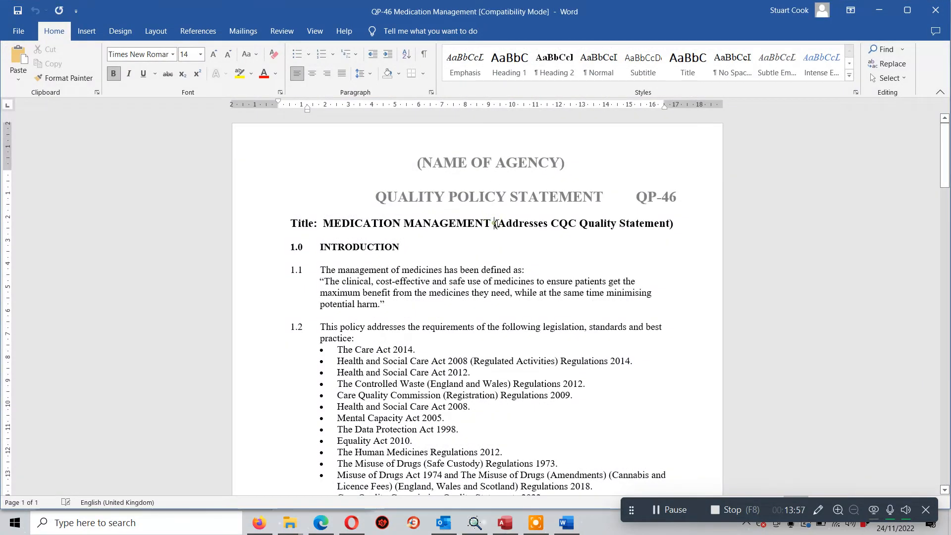
{"action": "left_click_drag", "start_coordinate": [494, 224], "coordinate": [670, 223]}
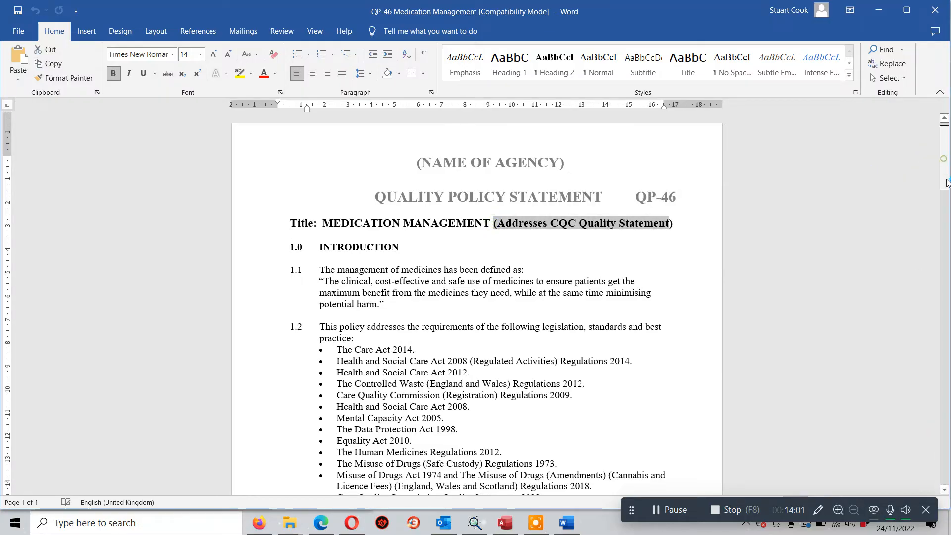
Examine the managers' guidance and CQC evidence tables at the end of QP-46, return to the start and close the document.
{"action": "left_click_drag", "start_coordinate": [944, 157], "coordinate": [947, 490]}
{"action": "scroll", "coordinate": [432, 202], "scroll_direction": "down", "scroll_amount": 2}
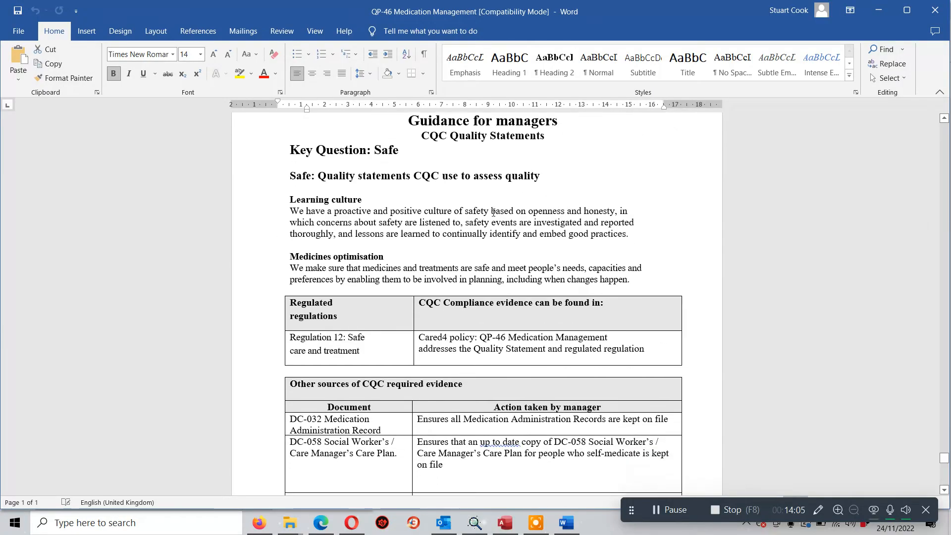
{"action": "scroll", "coordinate": [626, 171], "scroll_direction": "down", "scroll_amount": 5}
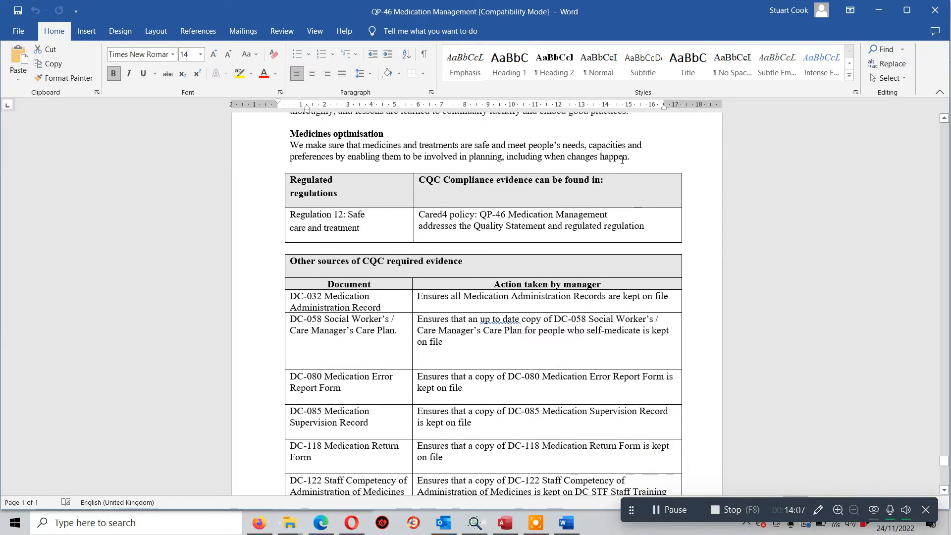
{"action": "scroll", "coordinate": [626, 172], "scroll_direction": "down", "scroll_amount": 7}
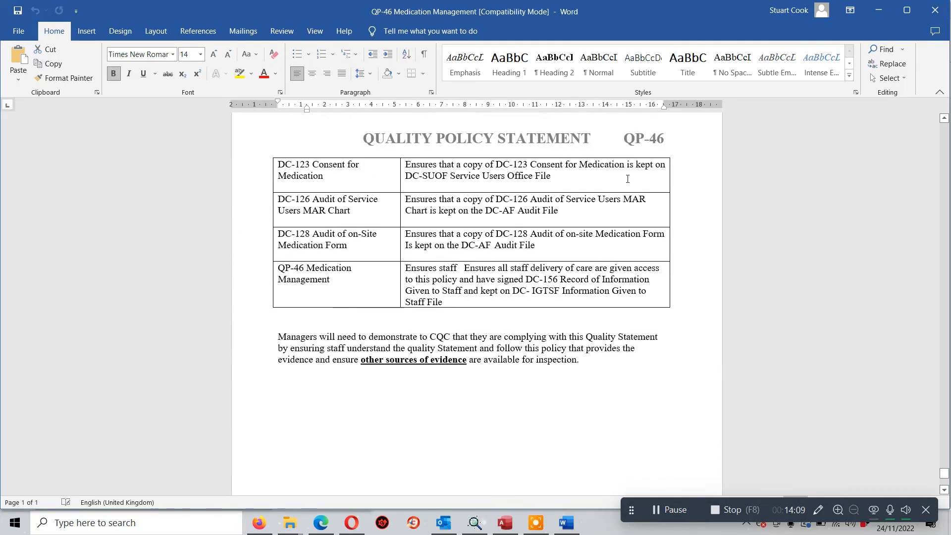
{"action": "scroll", "coordinate": [633, 187], "scroll_direction": "up", "scroll_amount": 8}
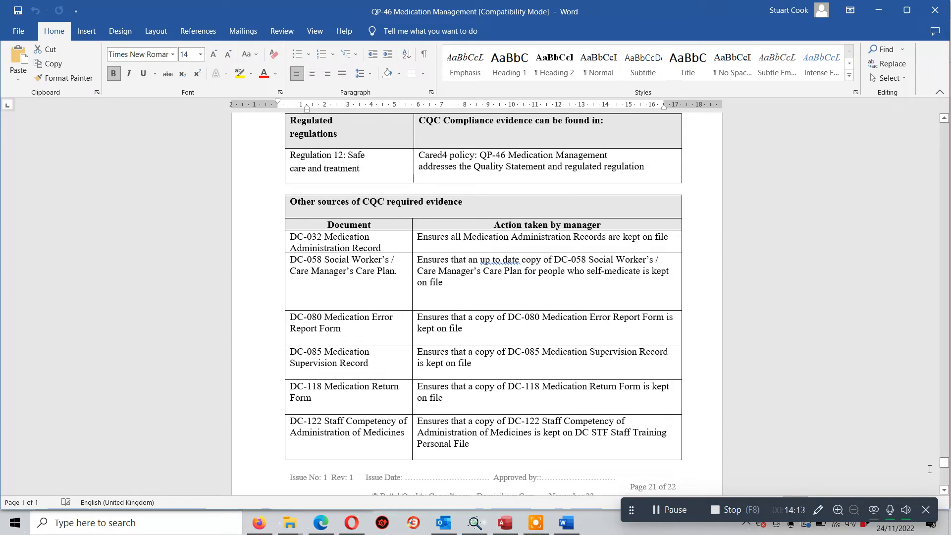
{"action": "left_click_drag", "start_coordinate": [944, 463], "coordinate": [948, 121]}
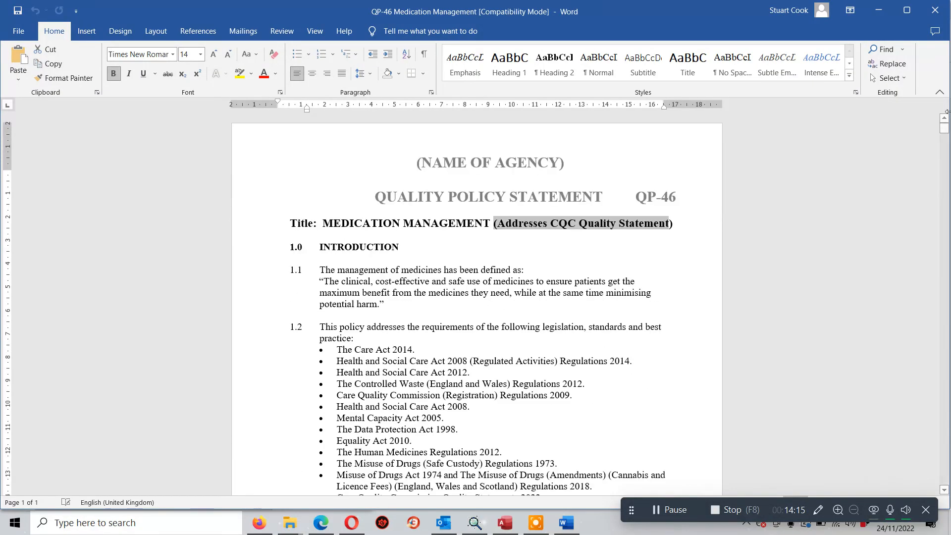
{"action": "left_click", "coordinate": [934, 11]}
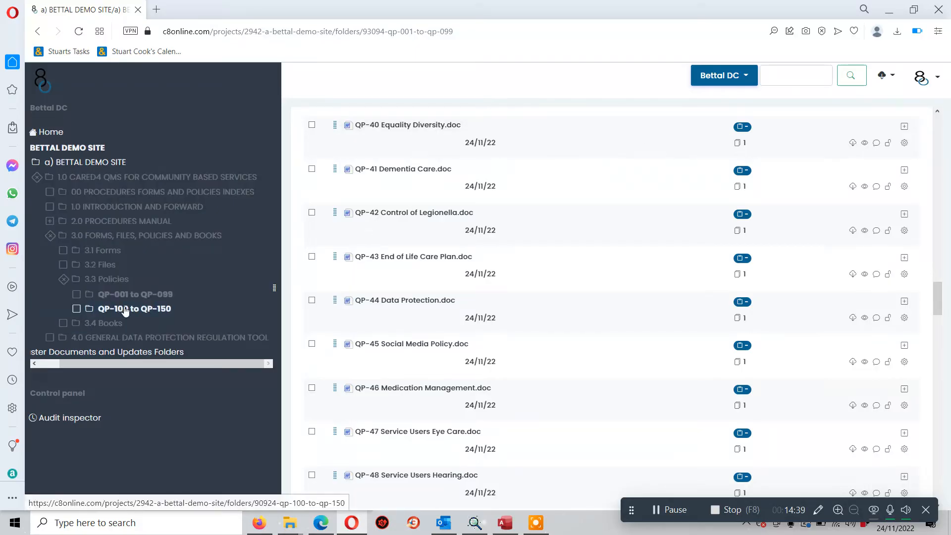
Open the 3.4 Books folder and look through its documents from DC-AB Agency Brochure to DC-SEIB Significant Events of Importance Book.
{"action": "left_click", "coordinate": [97, 325]}
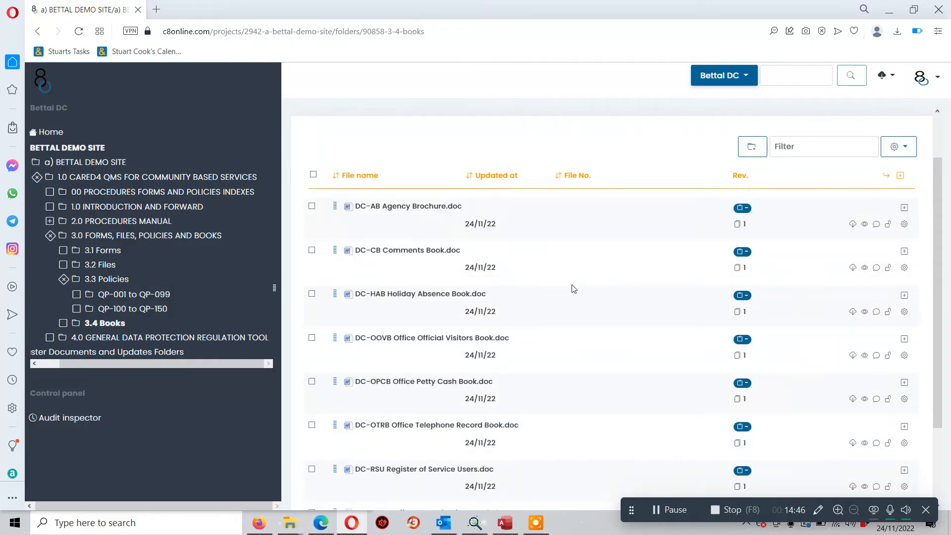
{"action": "scroll", "coordinate": [573, 289], "scroll_direction": "down", "scroll_amount": 2}
{"action": "scroll", "coordinate": [632, 333], "scroll_direction": "up", "scroll_amount": 4}
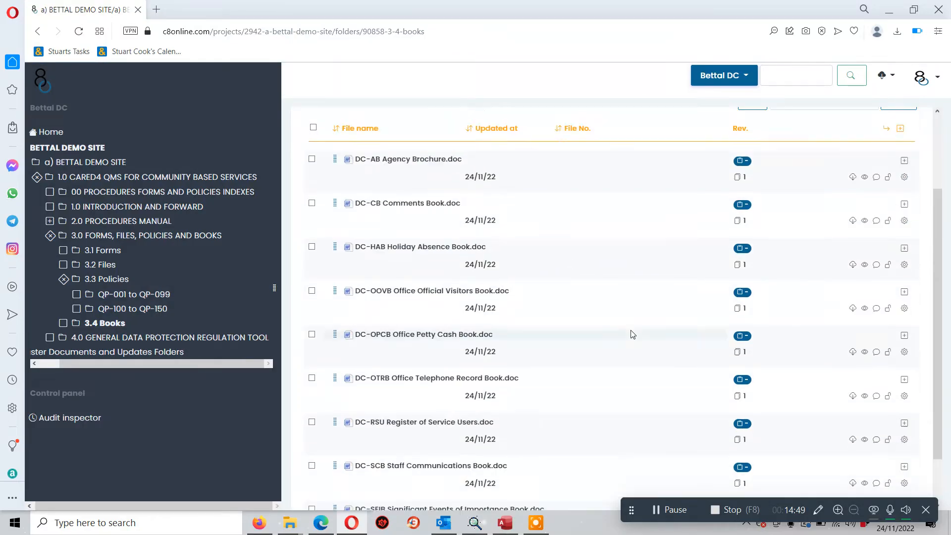
{"action": "scroll", "coordinate": [633, 334], "scroll_direction": "down", "scroll_amount": 4}
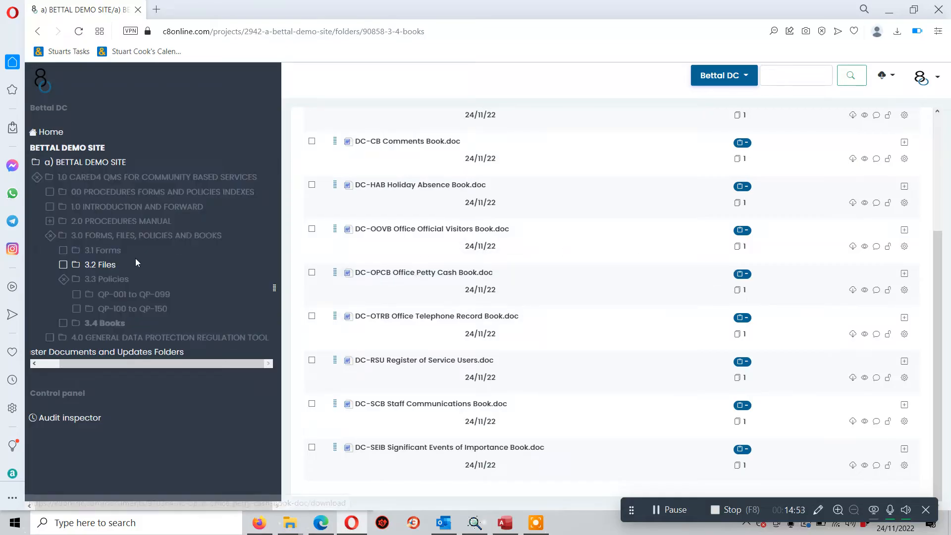
Collapse the 1.0 CARED4 QMS FOR COMMUNITY BASED SERVICES folder in the demo site's tree.
{"action": "left_click", "coordinate": [39, 179]}
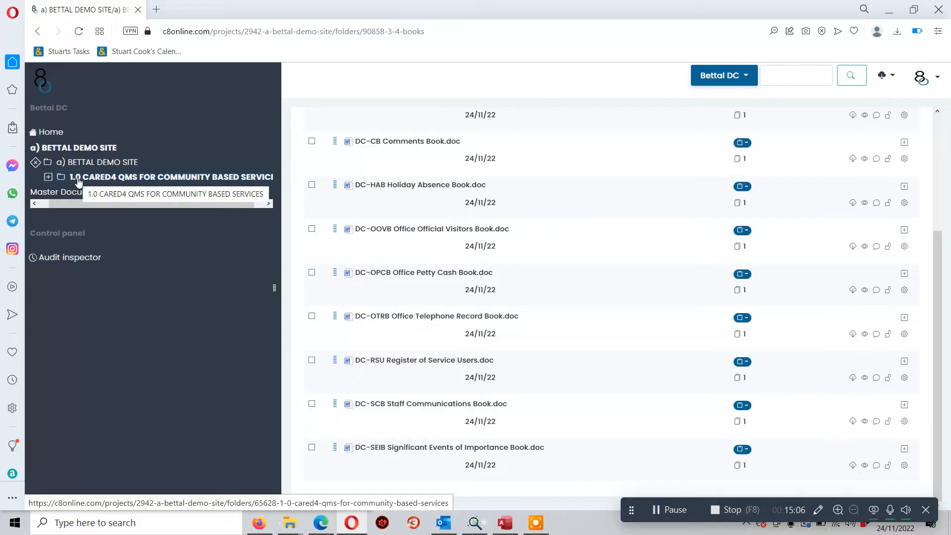
{"action": "left_click", "coordinate": [49, 177]}
{"action": "left_click", "coordinate": [49, 178]}
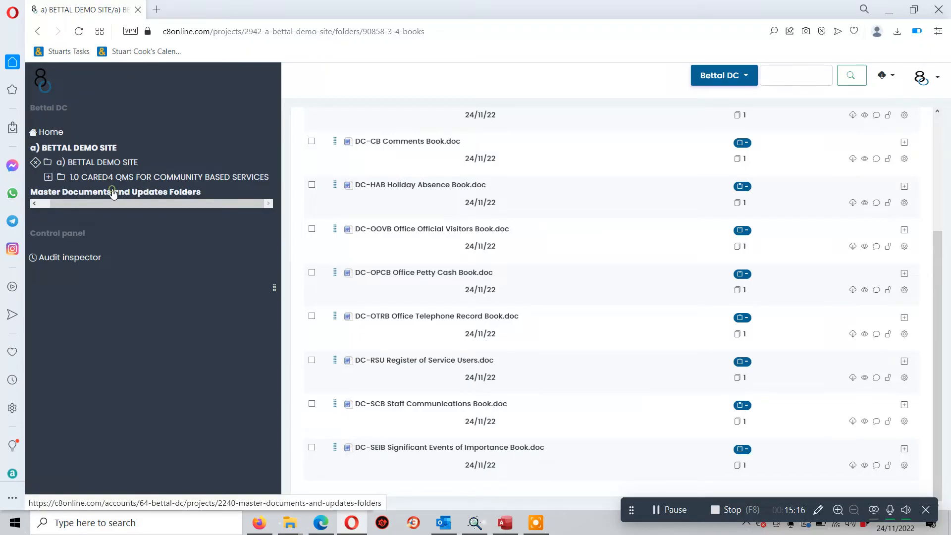
Open the Master Documents and Updates Folders project and expand its b) CARED4 QMS FOR DOMICILIARY CARE SERVICES folder.
{"action": "left_click", "coordinate": [113, 193]}
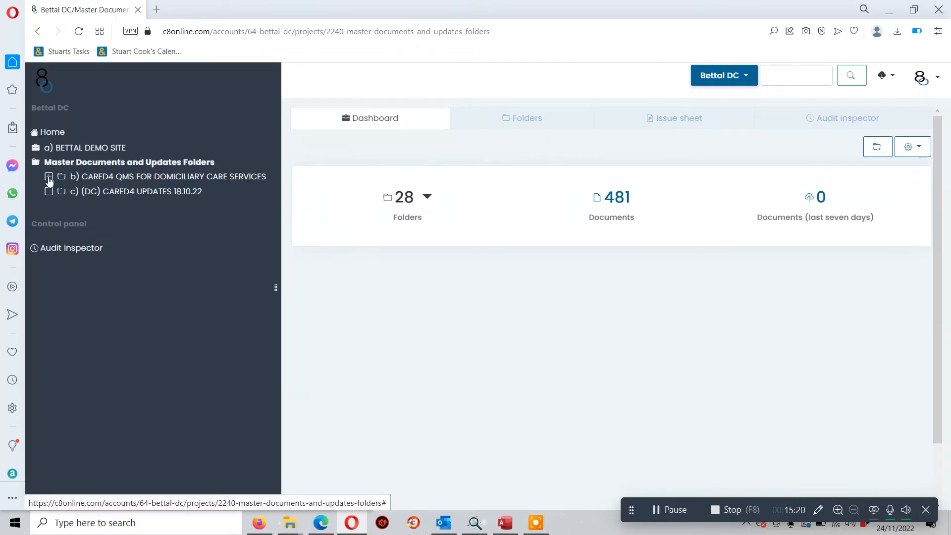
{"action": "left_click", "coordinate": [79, 177]}
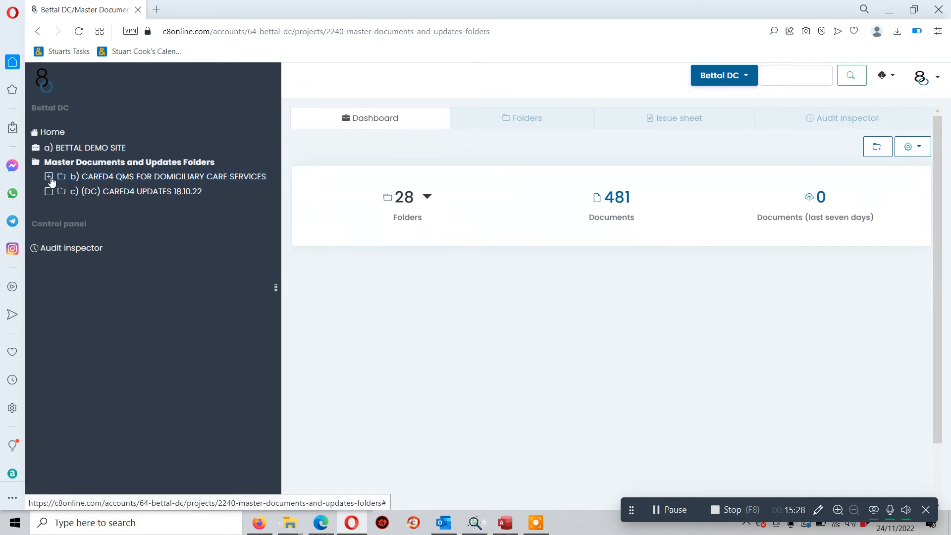
{"action": "left_click", "coordinate": [48, 176]}
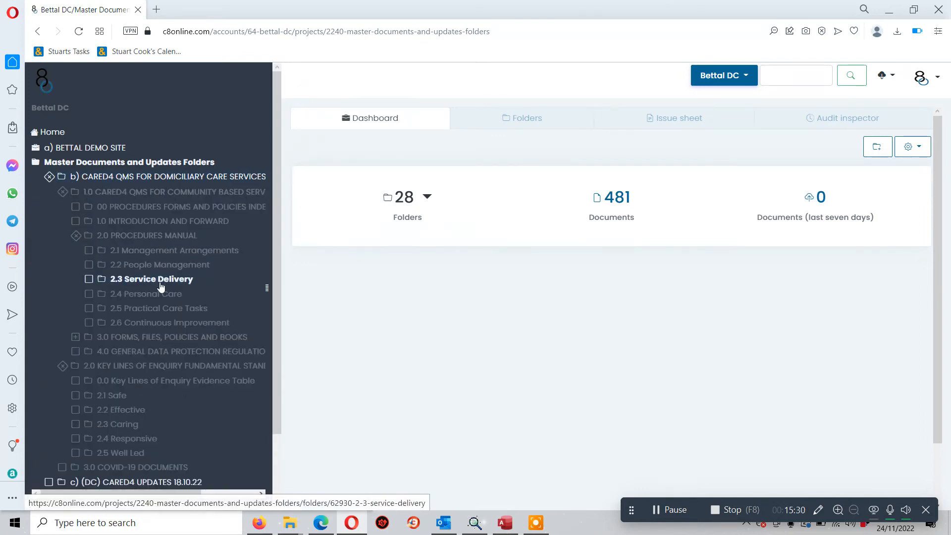
Review the expanded master folder tree, open the 3.0 COVID-19 DOCUMENTS folder and look through its documents.
{"action": "scroll", "coordinate": [156, 218], "scroll_direction": "down", "scroll_amount": 2}
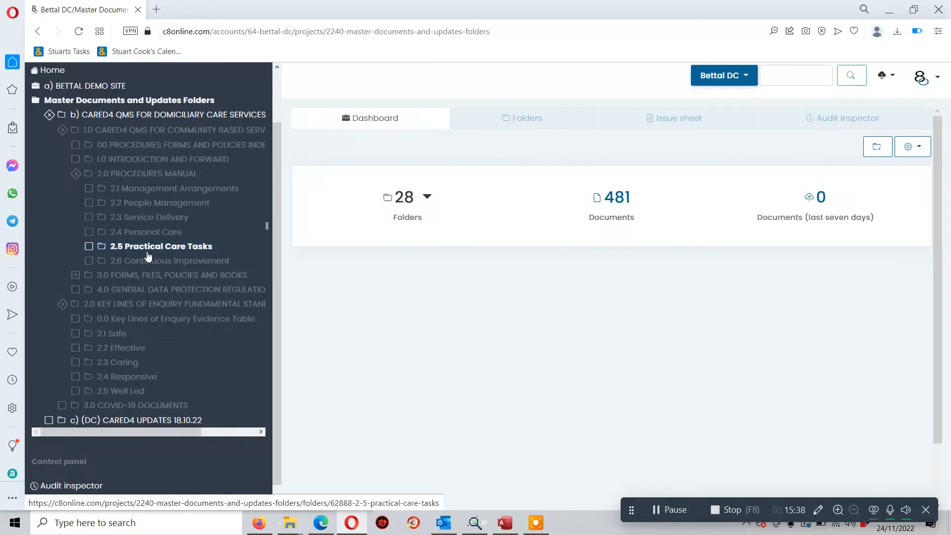
{"action": "scroll", "coordinate": [169, 287], "scroll_direction": "down", "scroll_amount": 1}
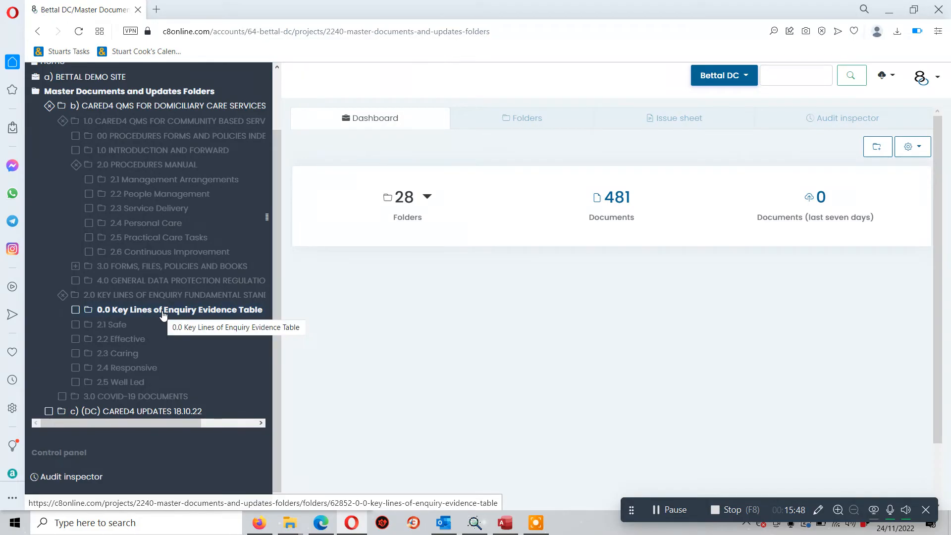
{"action": "left_click", "coordinate": [124, 398]}
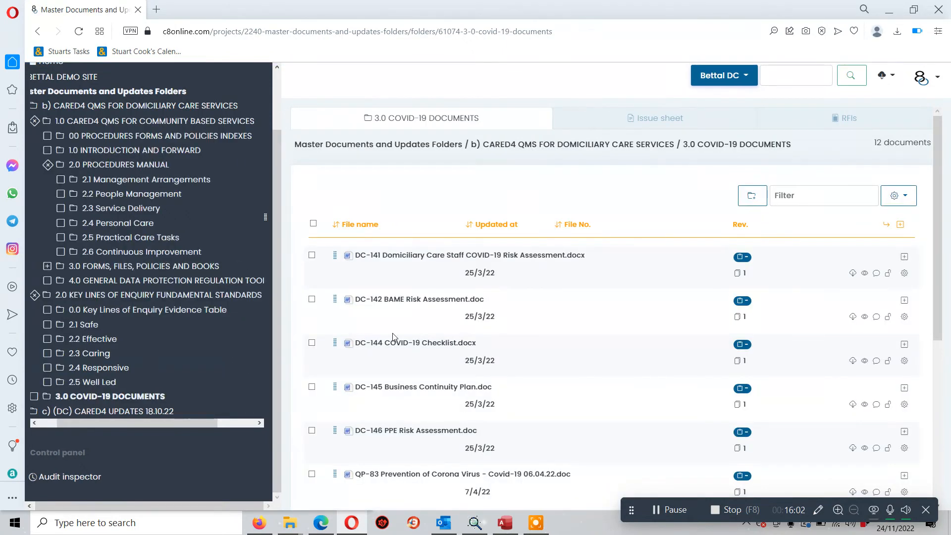
{"action": "scroll", "coordinate": [452, 350], "scroll_direction": "down", "scroll_amount": 4}
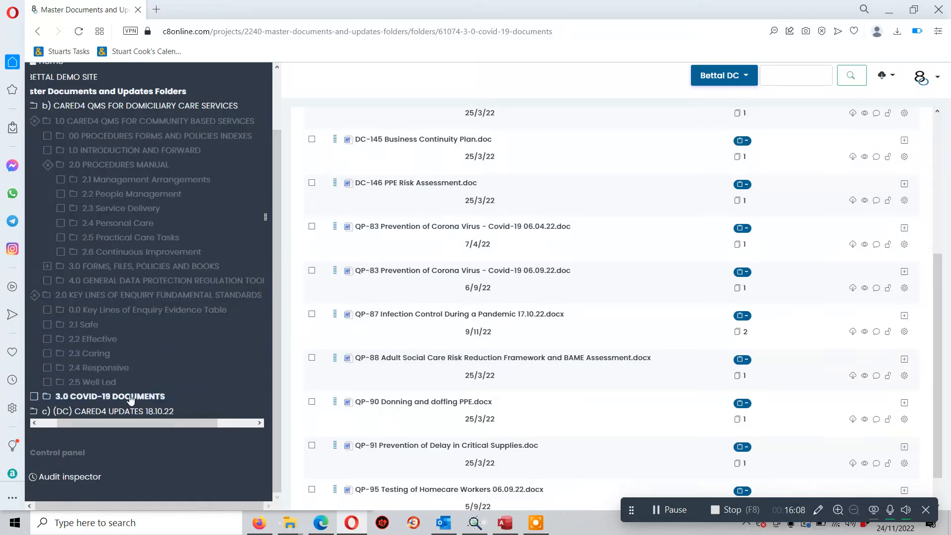
Collapse the b) CARED4 QMS FOR DOMICILIARY CARE SERVICES folder in the Master Documents and Updates Folders tree.
{"action": "scroll", "coordinate": [97, 466], "scroll_direction": "up", "scroll_amount": 2}
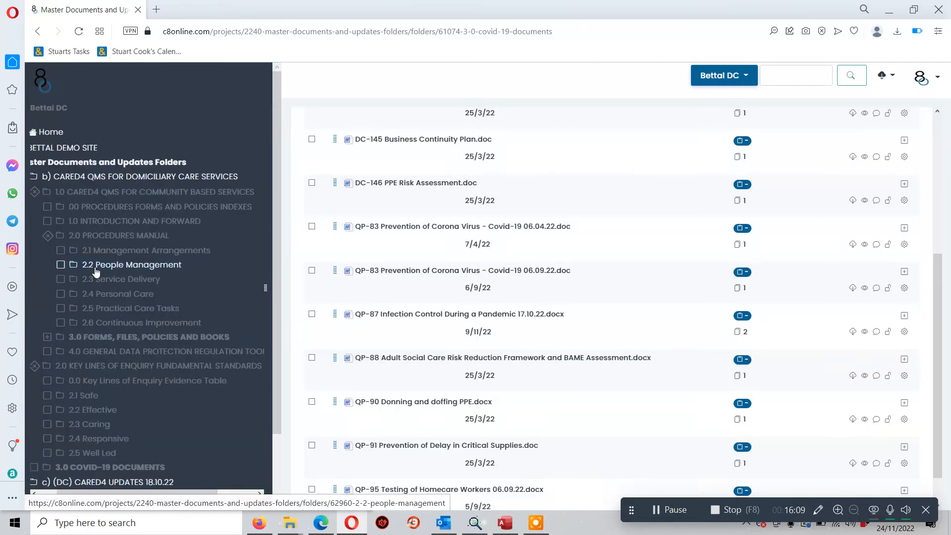
{"action": "left_click", "coordinate": [37, 494]}
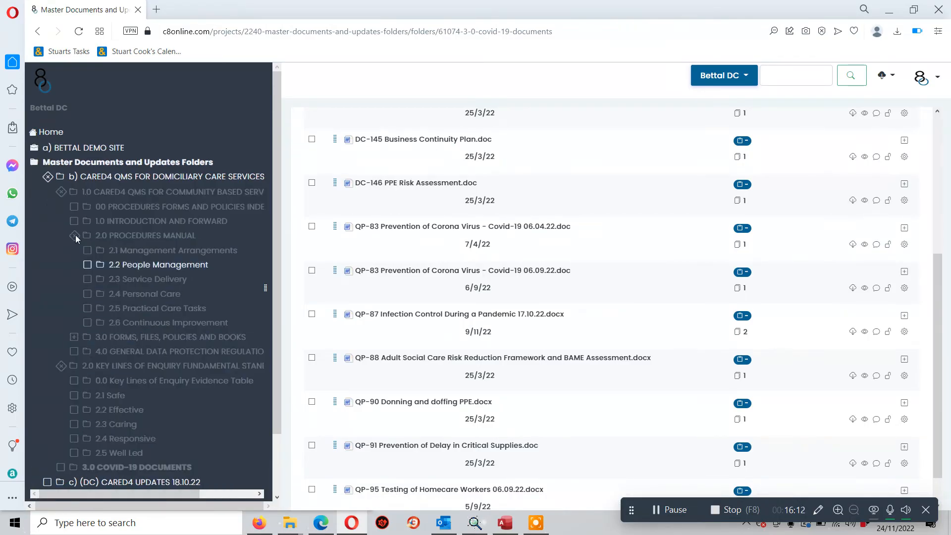
{"action": "left_click", "coordinate": [48, 178]}
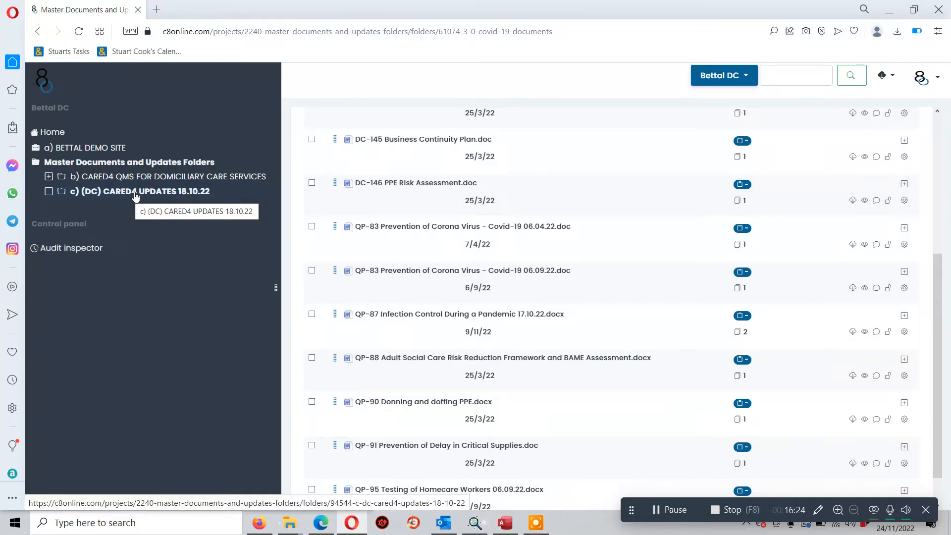
Open the c) (DC) CARED4 UPDATES 18.10.22 folder and look through its documents from DC-150 to QP-99.
{"action": "left_click", "coordinate": [135, 195]}
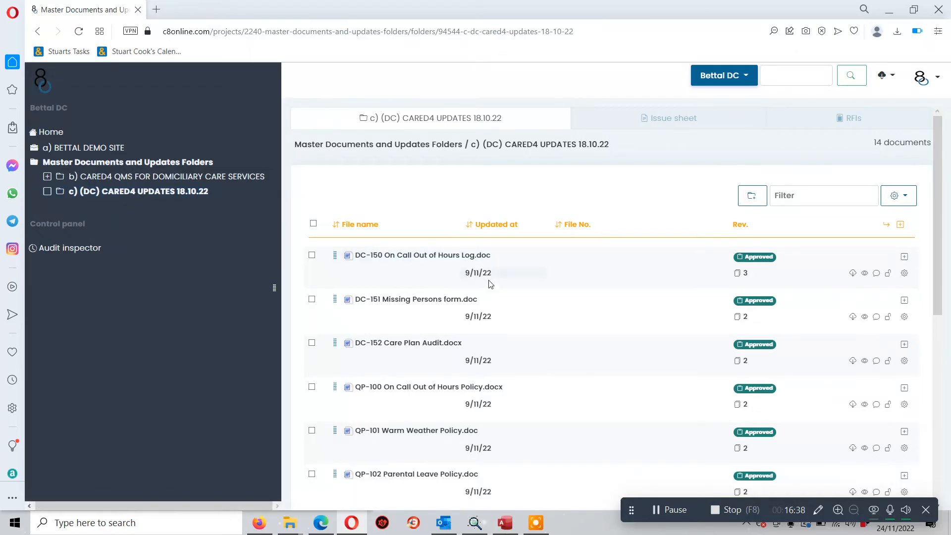
{"action": "scroll", "coordinate": [474, 268], "scroll_direction": "down", "scroll_amount": 5}
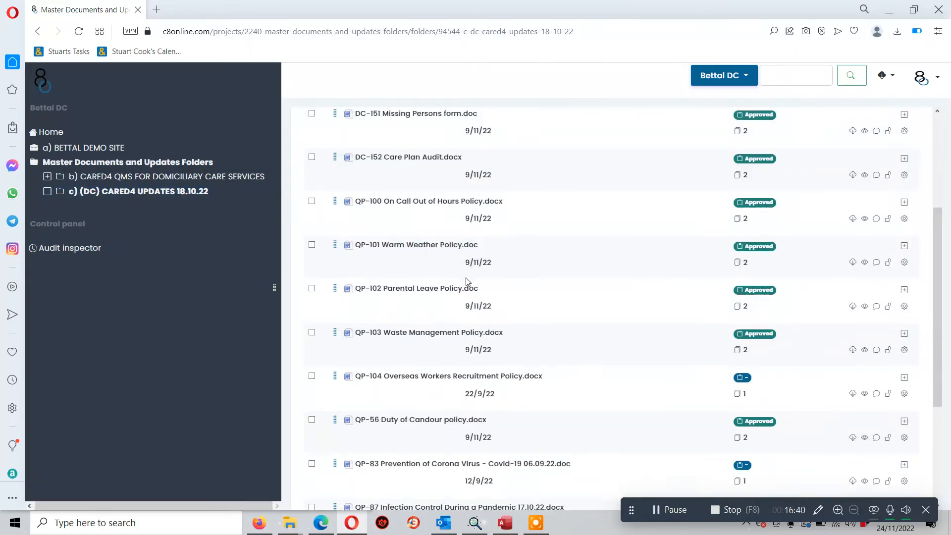
{"action": "scroll", "coordinate": [466, 283], "scroll_direction": "down", "scroll_amount": 3}
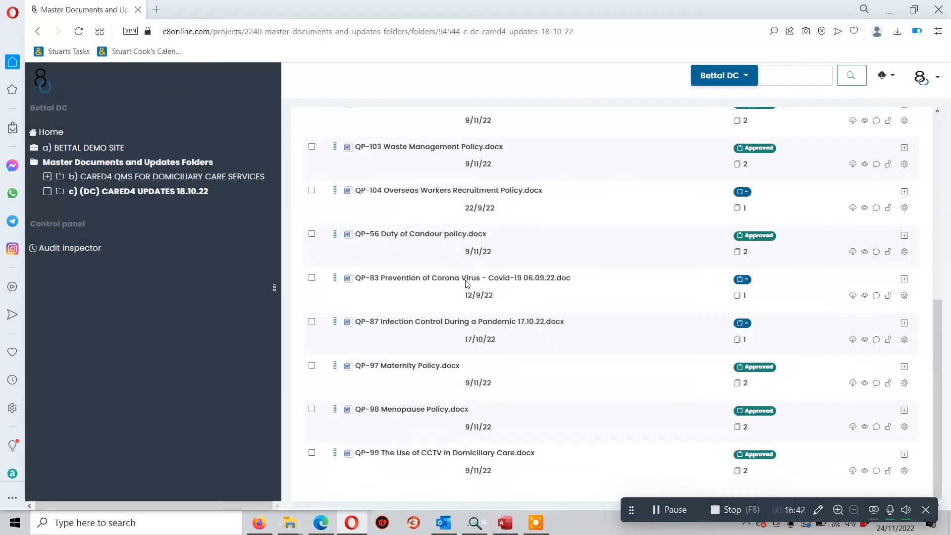
{"action": "scroll", "coordinate": [466, 287], "scroll_direction": "up", "scroll_amount": 7}
{"action": "scroll", "coordinate": [465, 292], "scroll_direction": "down", "scroll_amount": 2}
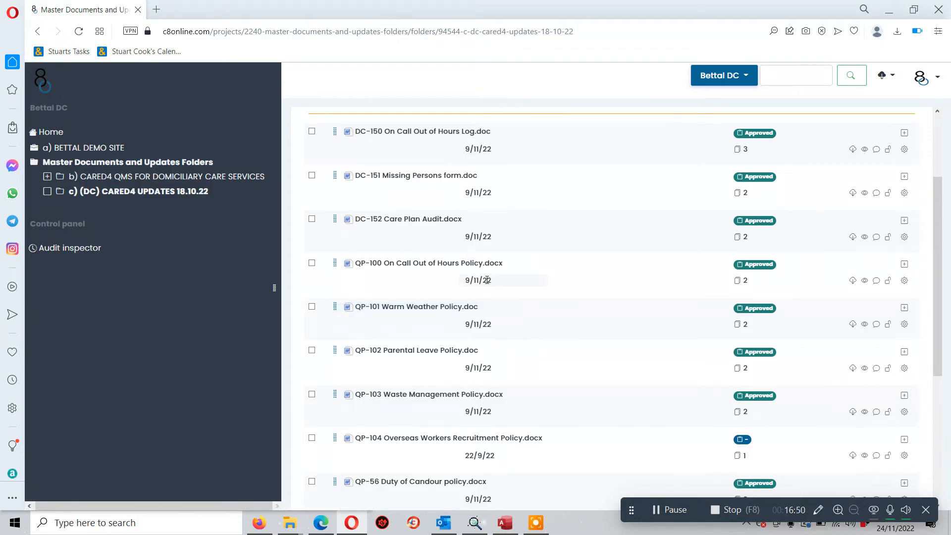
{"action": "scroll", "coordinate": [487, 279], "scroll_direction": "up", "scroll_amount": 3}
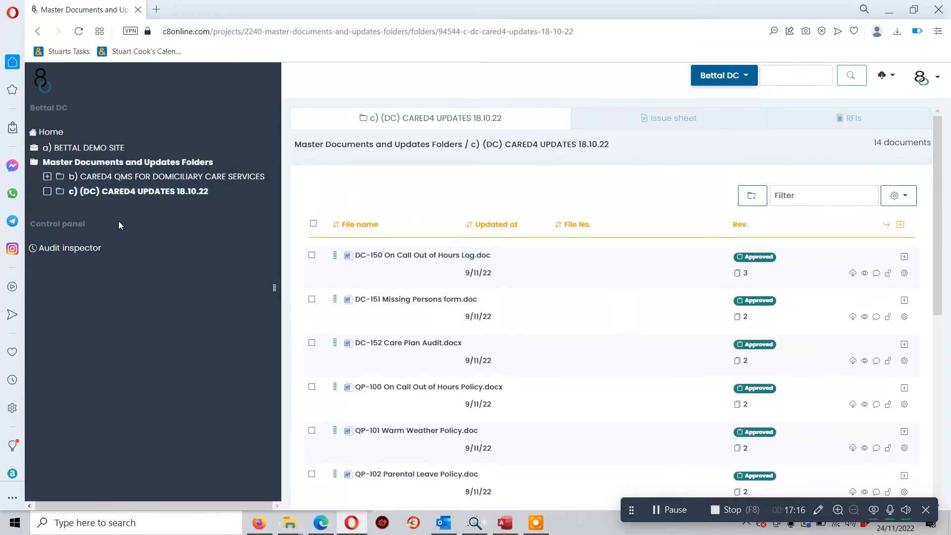
Open the a) BETTAL DEMO SITE project and search the documents for "risk".
{"action": "left_click", "coordinate": [93, 151]}
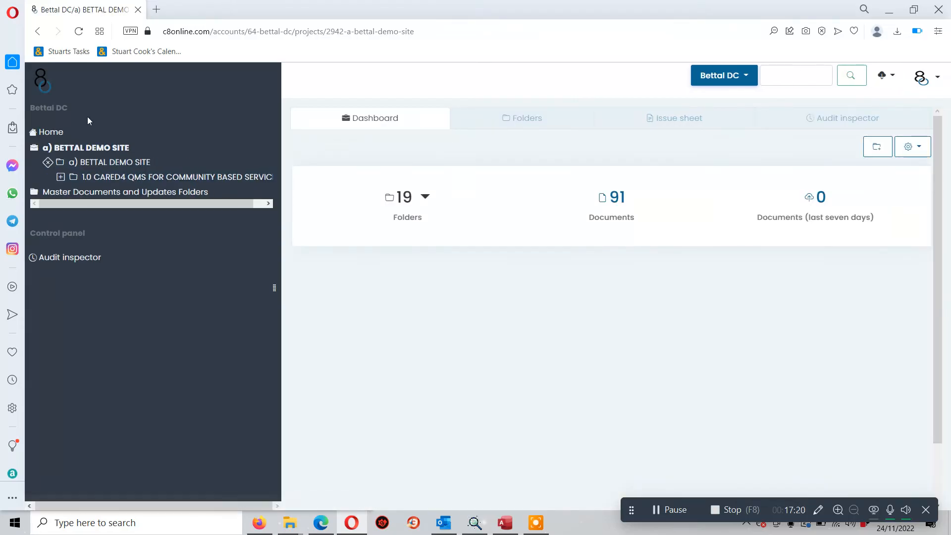
{"action": "left_click", "coordinate": [789, 83]}
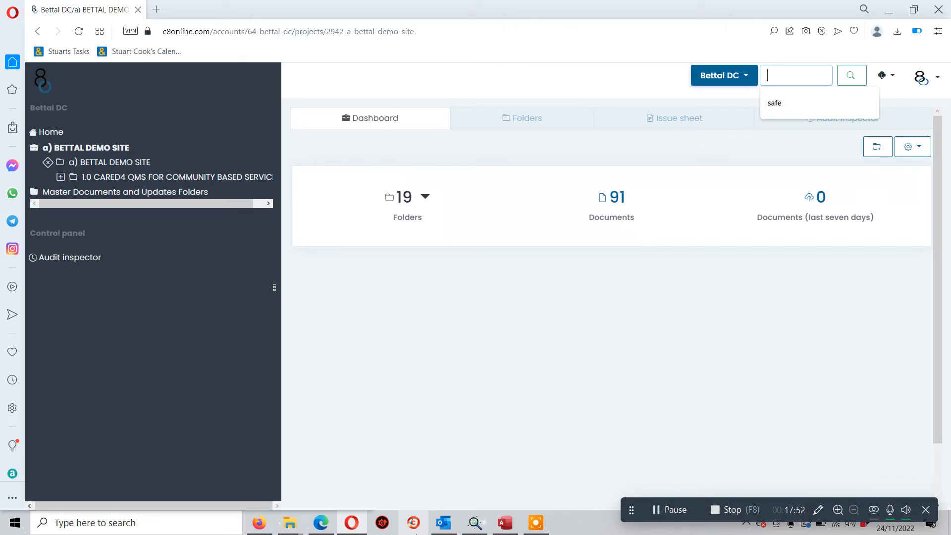
{"action": "type", "text": "risk"}
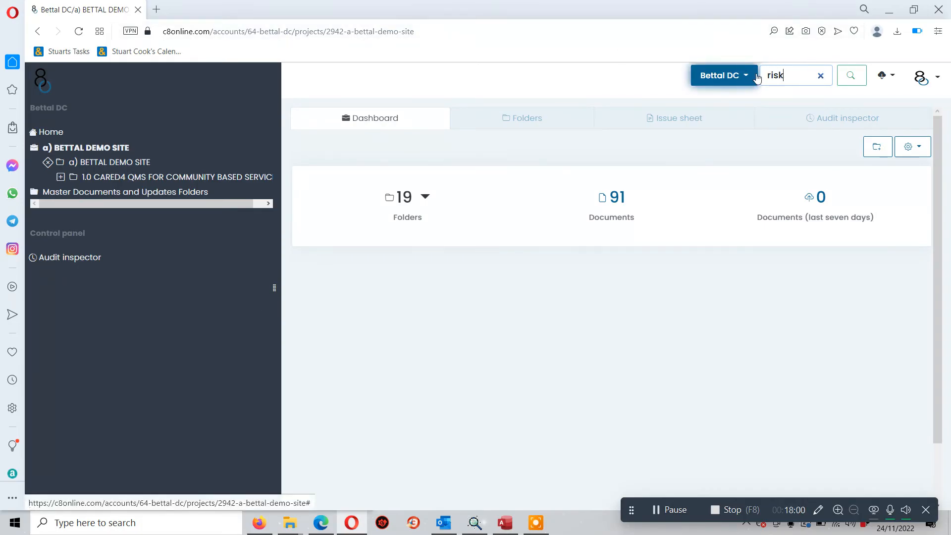
{"action": "left_click", "coordinate": [855, 84]}
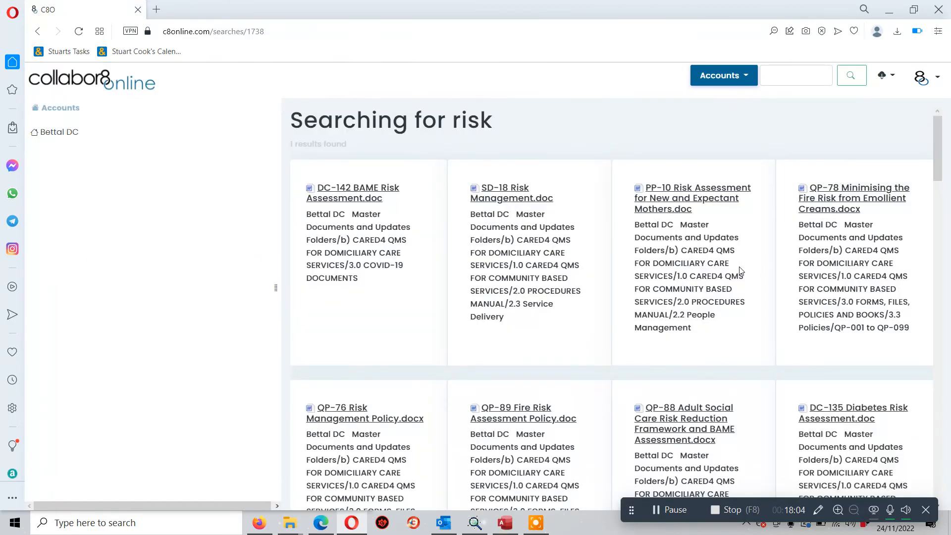
Look through the risk search results and return to the start of the list.
{"action": "scroll", "coordinate": [740, 272], "scroll_direction": "down", "scroll_amount": 1}
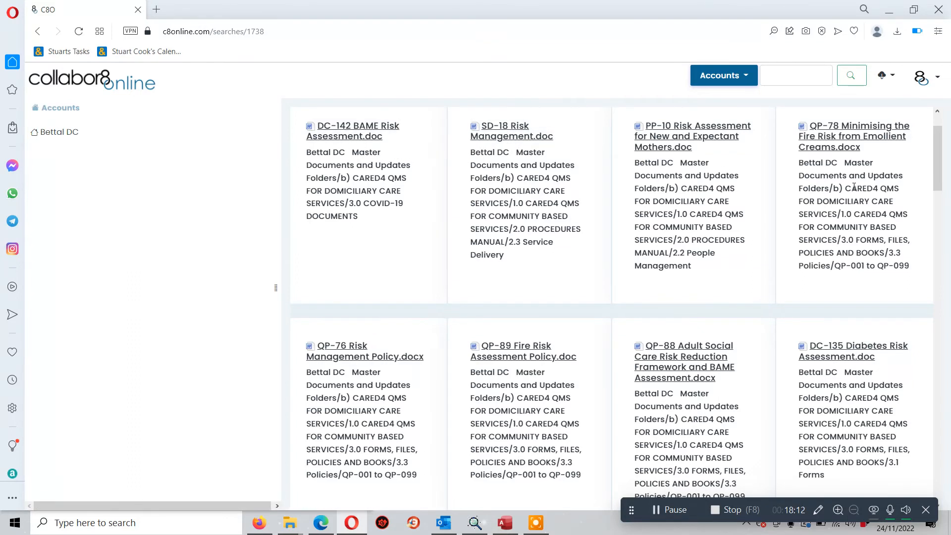
{"action": "scroll", "coordinate": [854, 187], "scroll_direction": "down", "scroll_amount": 15}
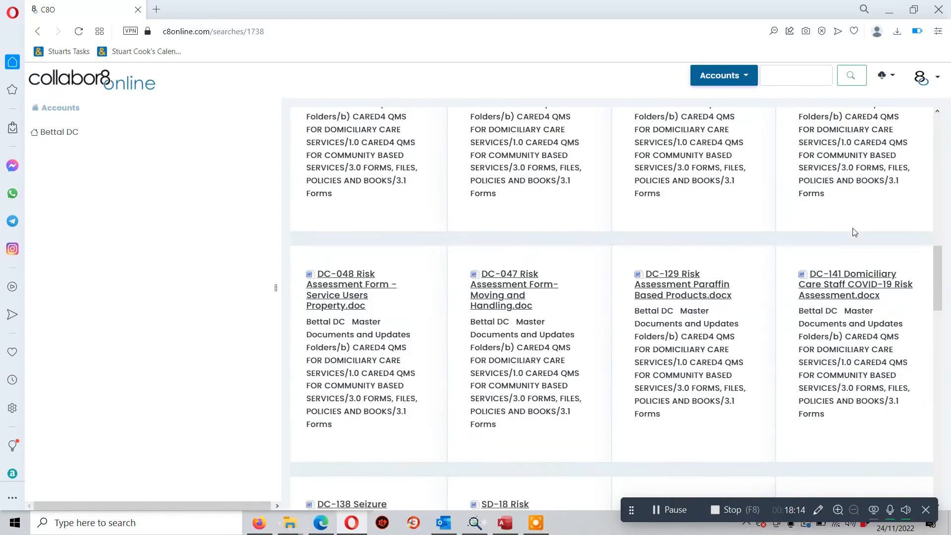
{"action": "scroll", "coordinate": [853, 231], "scroll_direction": "down", "scroll_amount": 5}
{"action": "left_click_drag", "start_coordinate": [938, 343], "coordinate": [928, 124]}
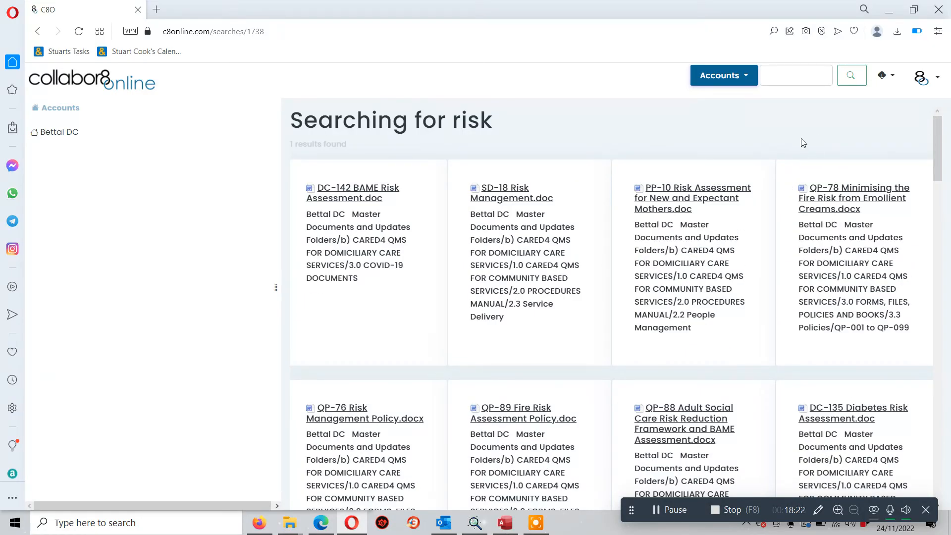
Search the documents for "safeguarding".
{"action": "left_click", "coordinate": [788, 75]}
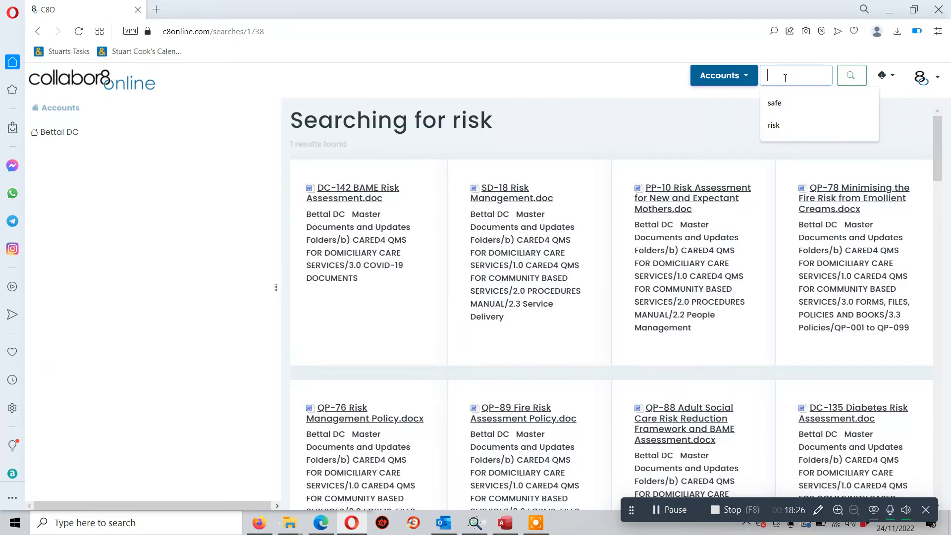
{"action": "type", "text": "safe"}
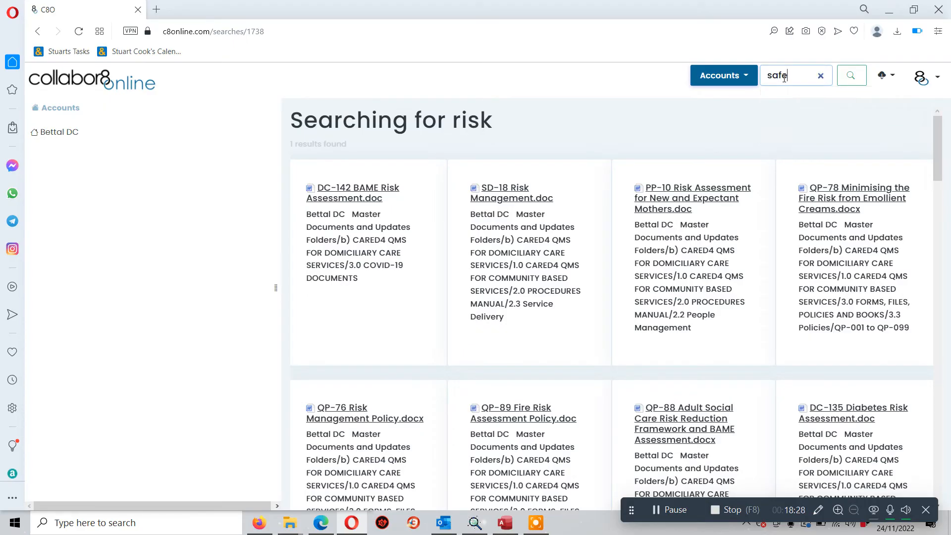
{"action": "type", "text": "guardin"}
{"action": "key", "text": "BackSpace"}
{"action": "left_click", "coordinate": [852, 77]}
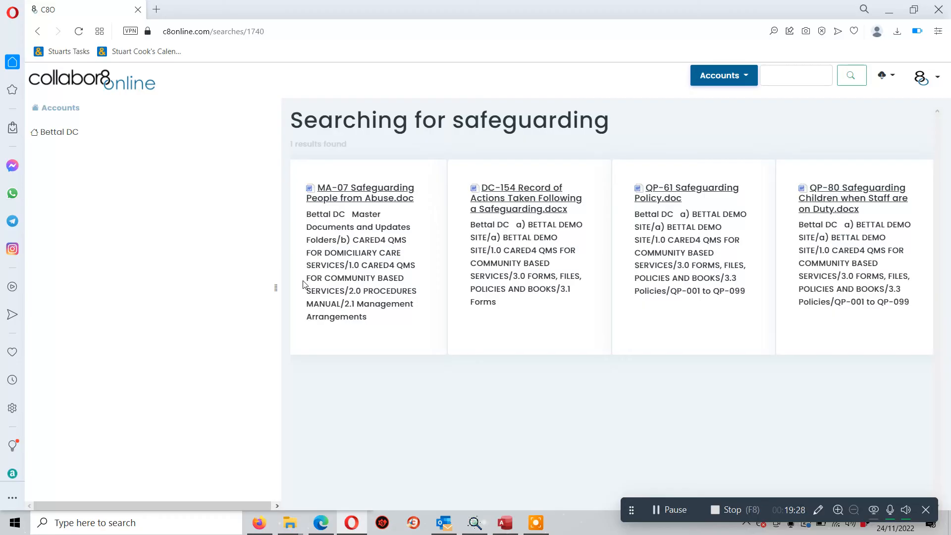
Go back to the demo site dashboard and expand the 1.0 CARED4 QMS FOR COMMUNITY BASED SERVICES folder in its tree.
{"action": "left_click", "coordinate": [37, 33]}
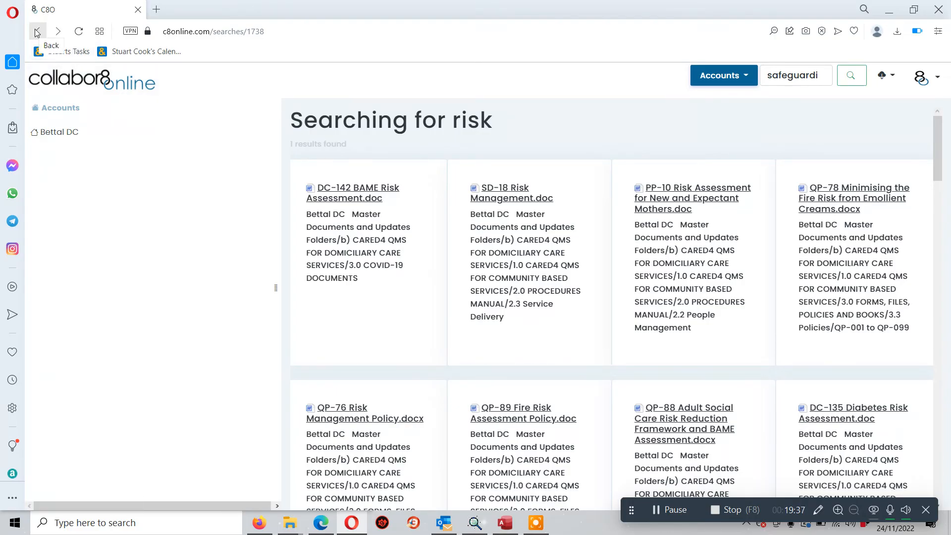
{"action": "left_click", "coordinate": [38, 32]}
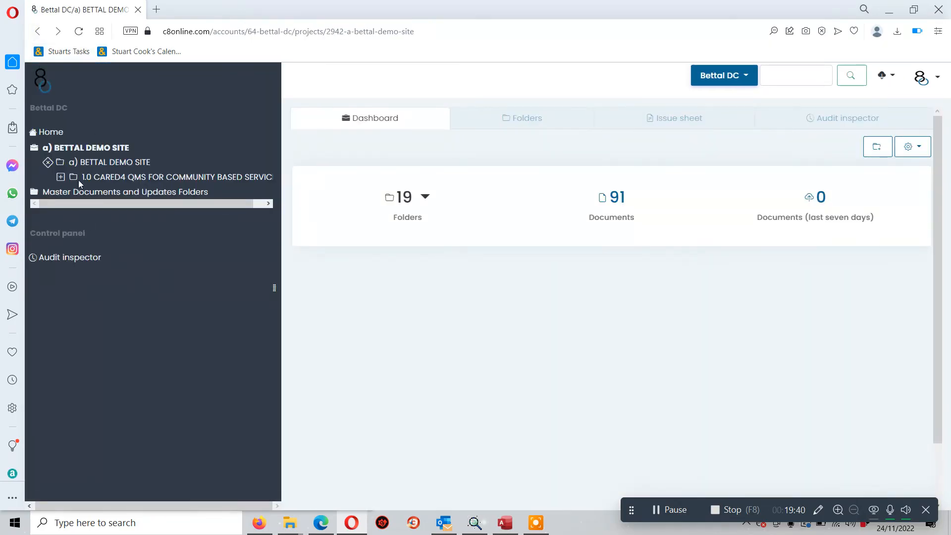
{"action": "left_click", "coordinate": [50, 163]}
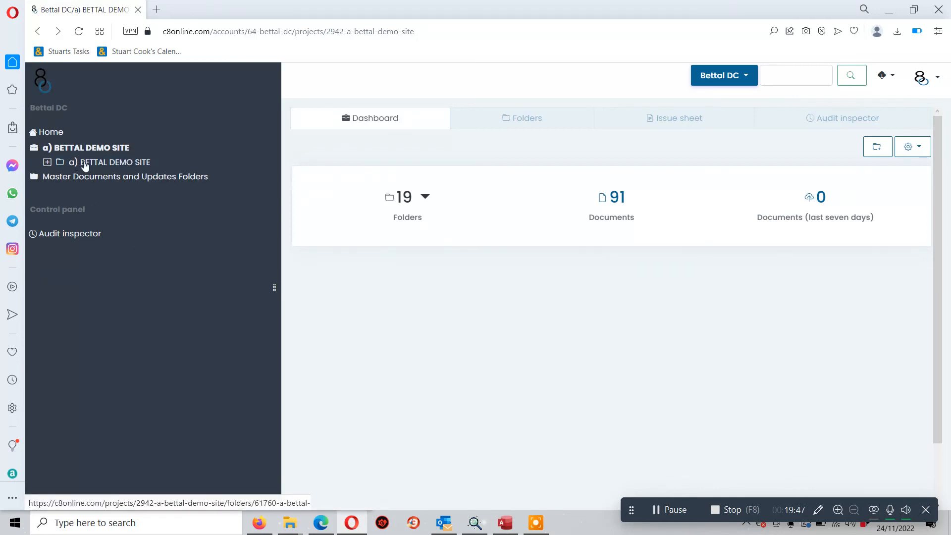
{"action": "left_click", "coordinate": [47, 163]}
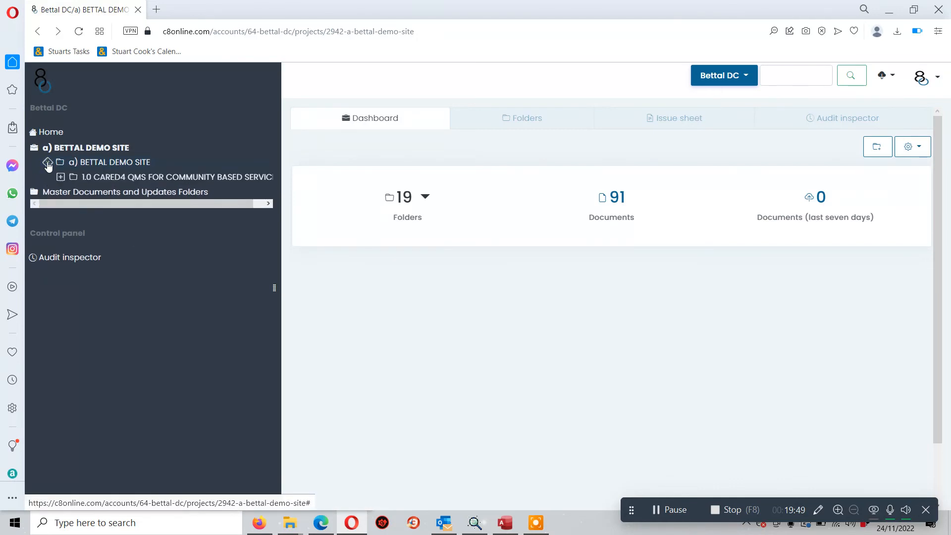
{"action": "left_click", "coordinate": [60, 177]}
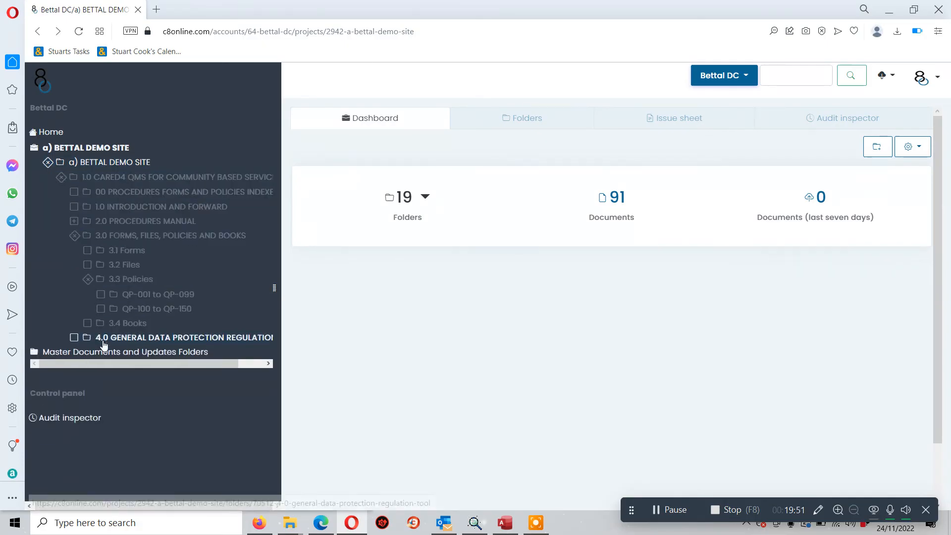
Open the 4.0 GENERAL DATA PROTECTION REGULATION TOOL folder and look through its GDPR policies, forms and letters.
{"action": "left_click", "coordinate": [103, 342]}
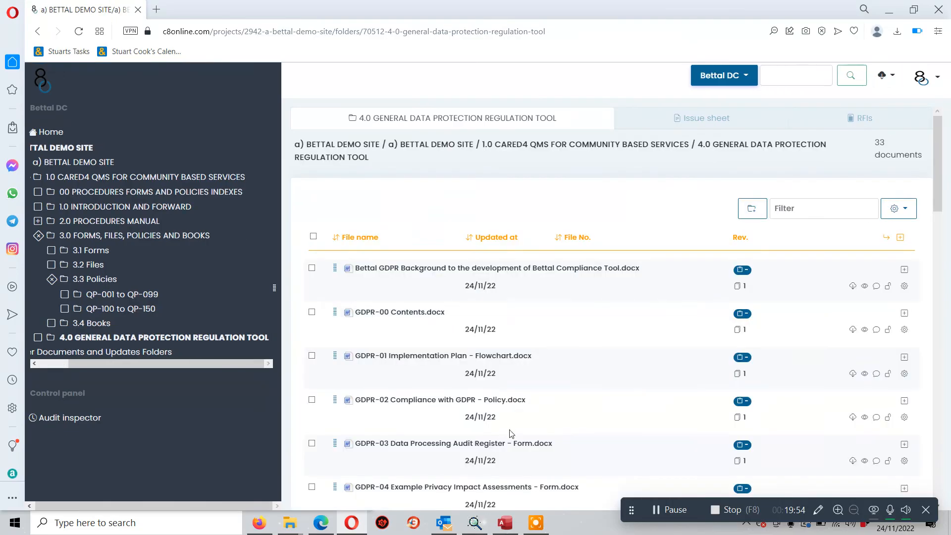
{"action": "scroll", "coordinate": [683, 232], "scroll_direction": "down", "scroll_amount": 5}
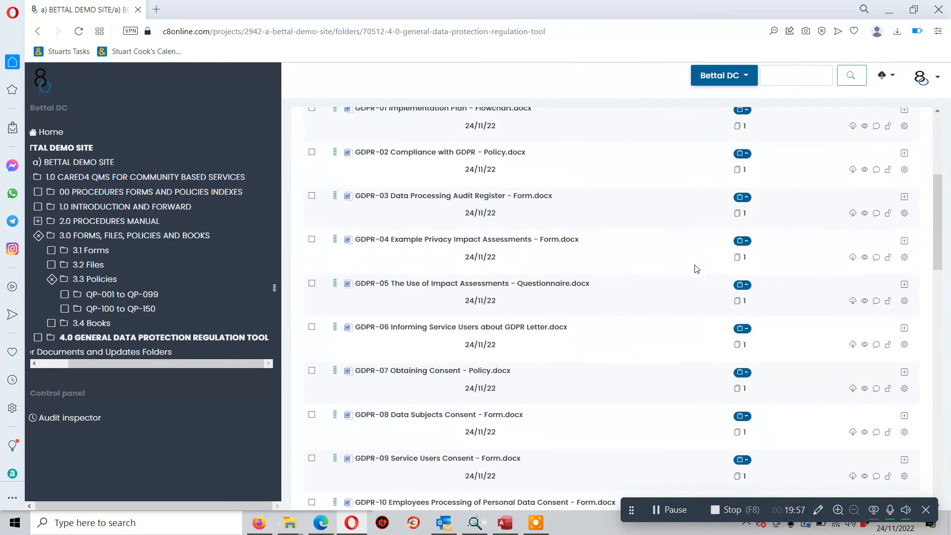
{"action": "scroll", "coordinate": [697, 269], "scroll_direction": "down", "scroll_amount": 15}
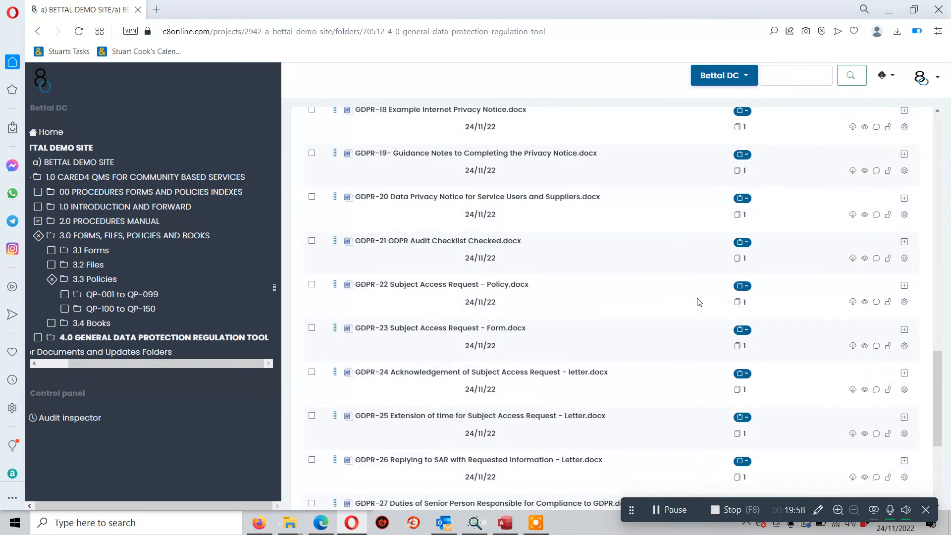
{"action": "scroll", "coordinate": [698, 302], "scroll_direction": "down", "scroll_amount": 5}
{"action": "scroll", "coordinate": [700, 307], "scroll_direction": "up", "scroll_amount": 12}
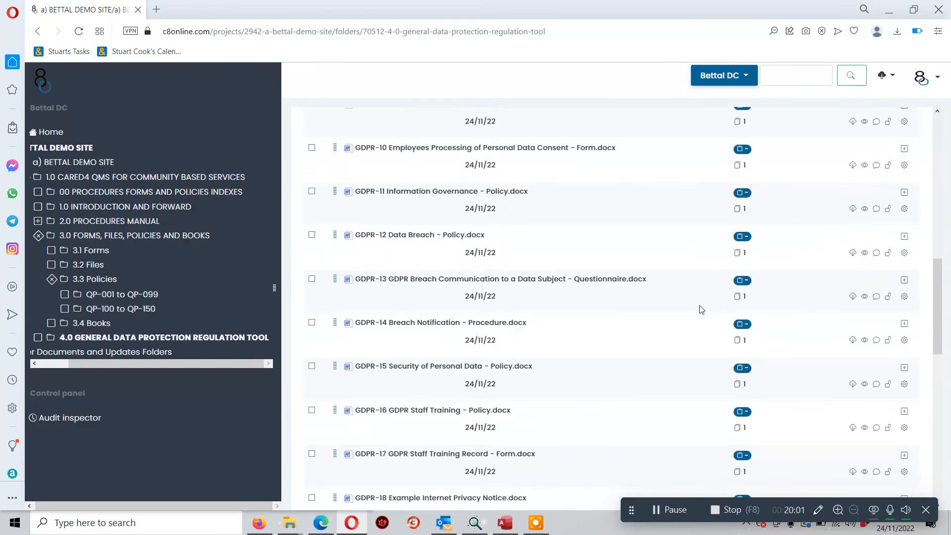
{"action": "scroll", "coordinate": [701, 311], "scroll_direction": "up", "scroll_amount": 4}
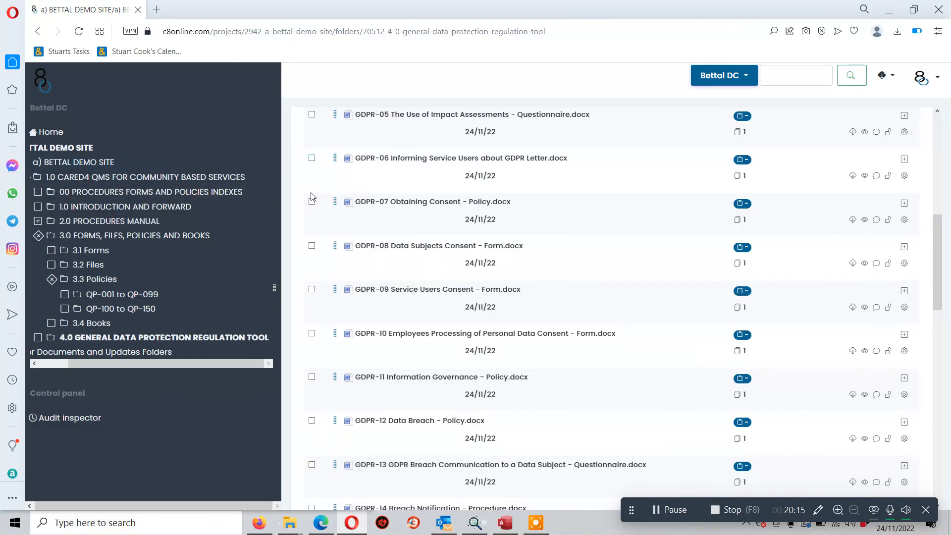
Collapse the 3.0 FORMS, FILES, POLICIES AND BOOKS folder in the demo site's tree.
{"action": "left_click", "coordinate": [38, 236]}
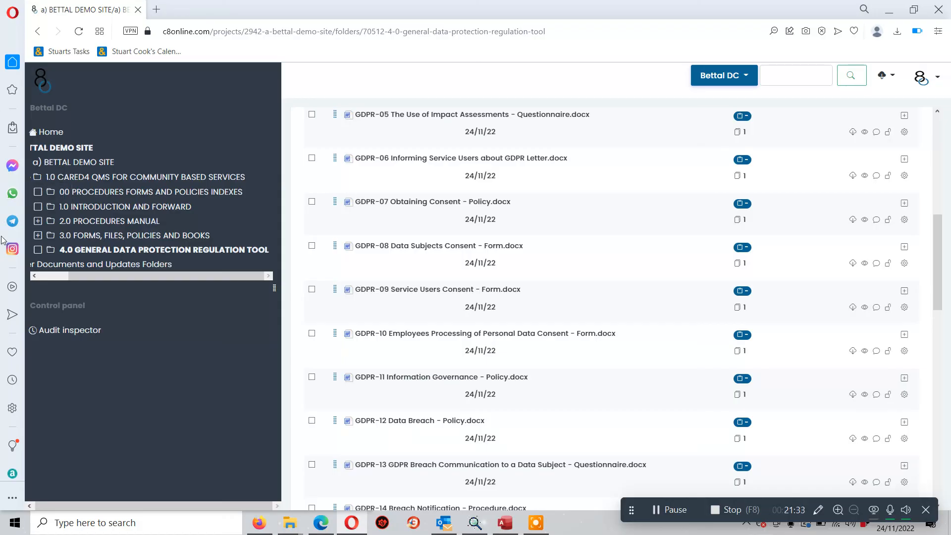
{"action": "left_click", "coordinate": [34, 276]}
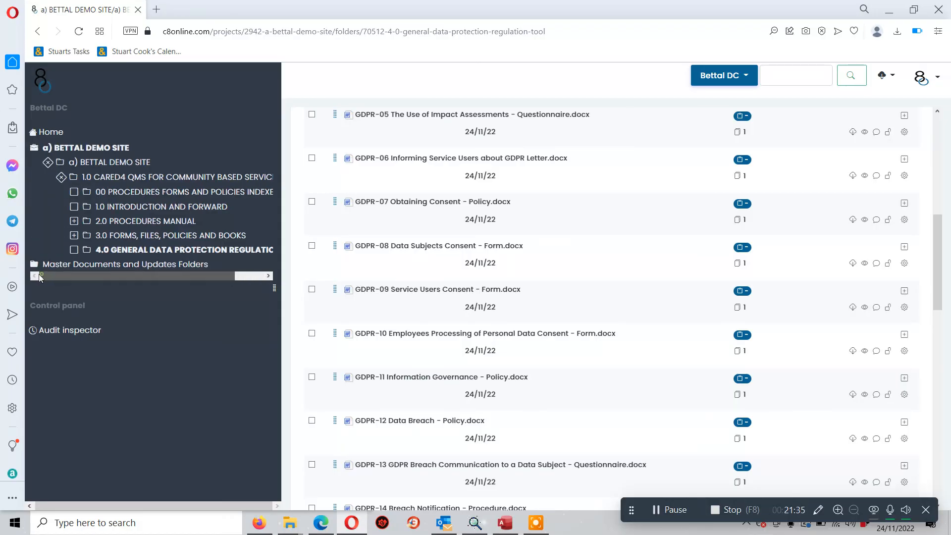